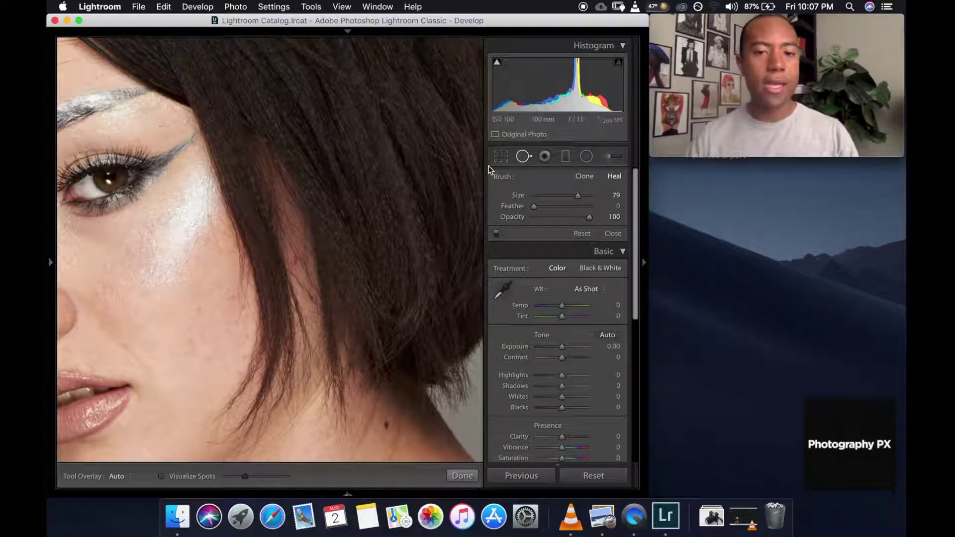
Examine the retouched areas of the woman's face close up and in the full portrait view.
{"action": "left_click_drag", "start_coordinate": [286, 285], "coordinate": [371, 266]}
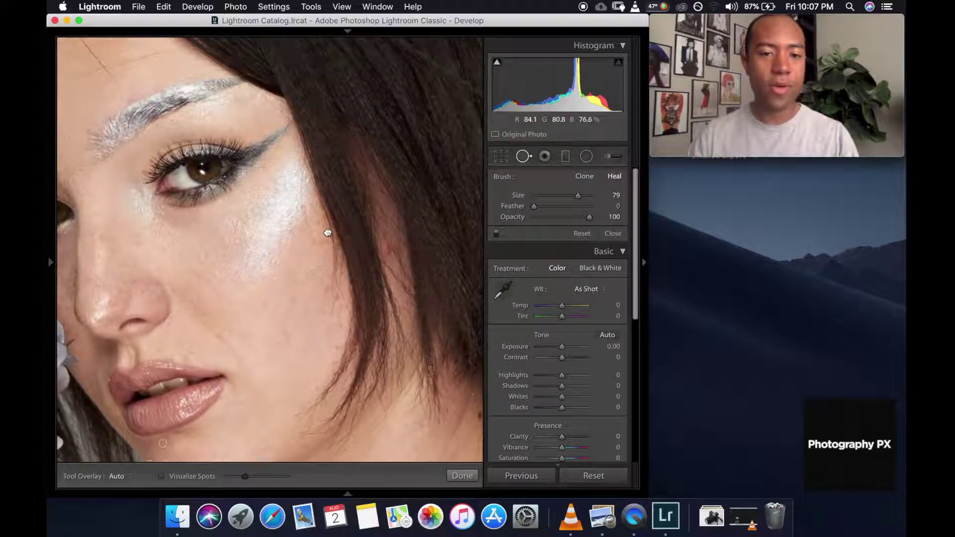
{"action": "key", "text": "super+minus"}
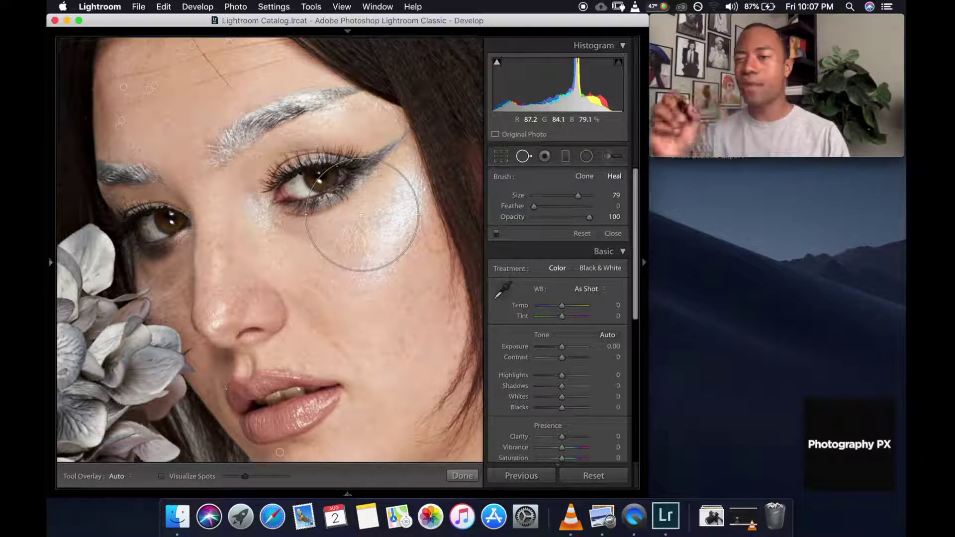
{"action": "left_click", "coordinate": [331, 226]}
{"action": "left_click_drag", "start_coordinate": [276, 224], "coordinate": [278, 239]}
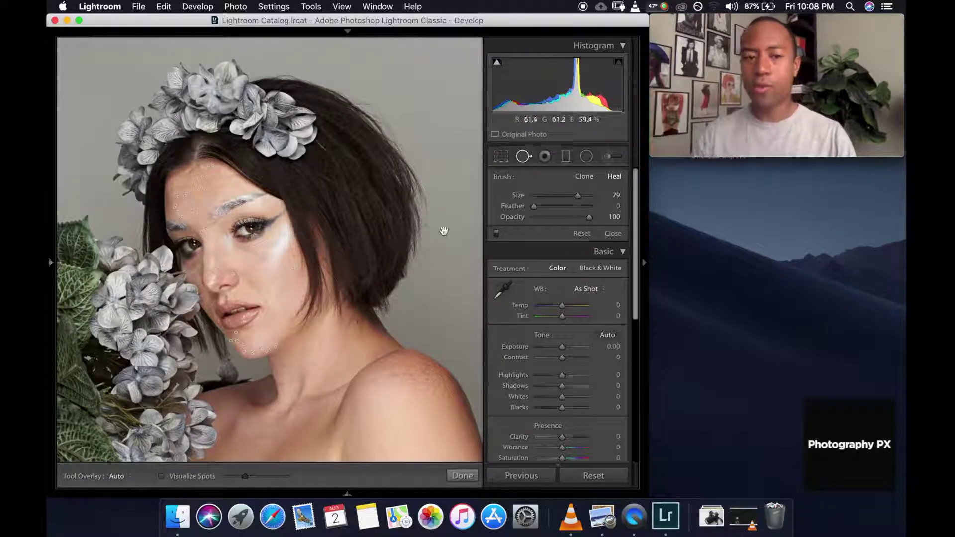
{"action": "mouse_move", "coordinate": [442, 228]}
{"action": "left_mouse_down"}
{"action": "mouse_move", "coordinate": [389, 184]}
{"action": "mouse_move", "coordinate": [383, 153]}
{"action": "left_mouse_up"}
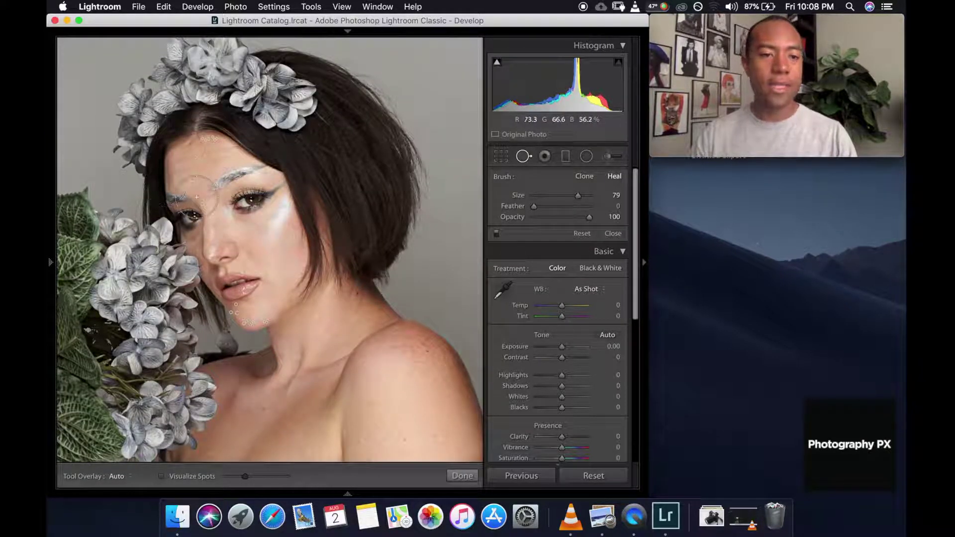
{"action": "key", "text": "Right"}
{"action": "key", "text": "z"}
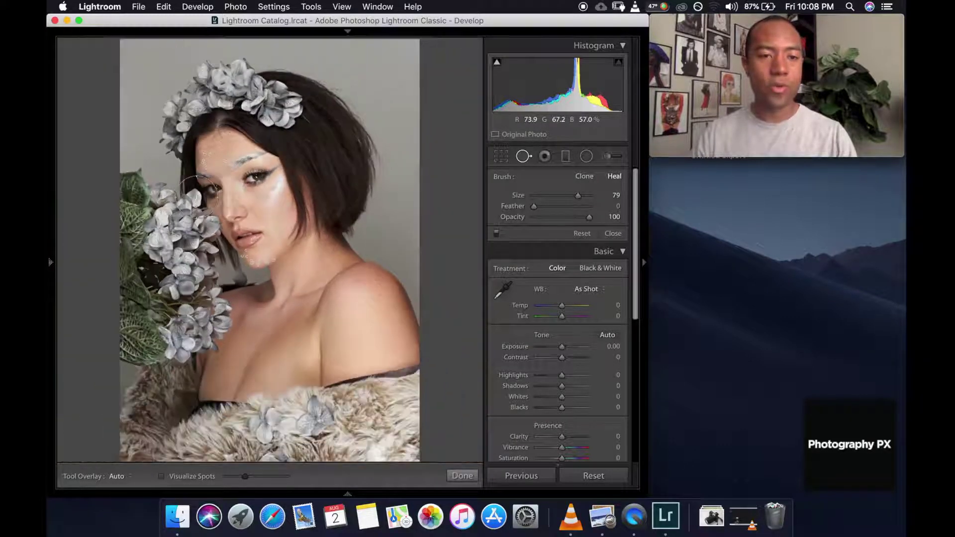
{"action": "key", "text": "Right"}
{"action": "key", "text": "Right"}
{"action": "key", "text": "Right"}
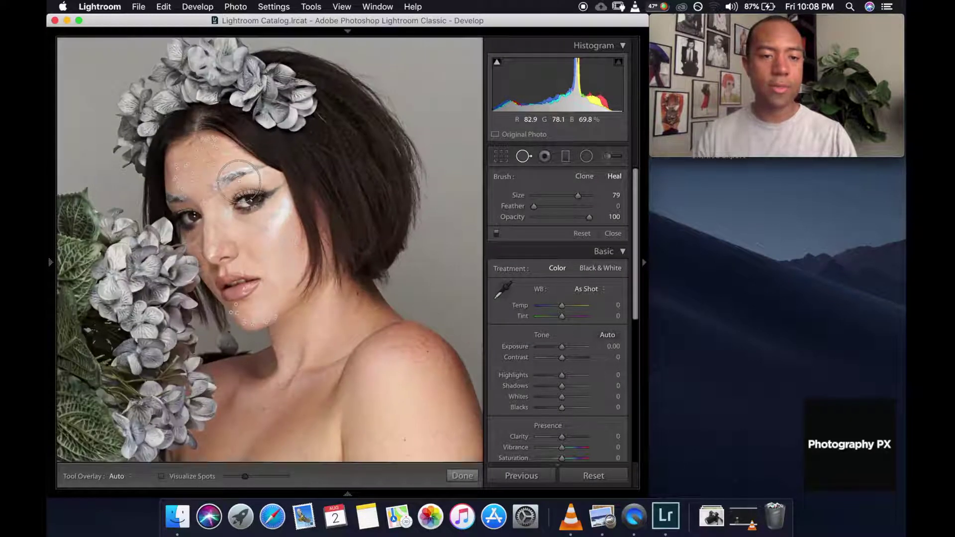
{"action": "key", "text": "Right"}
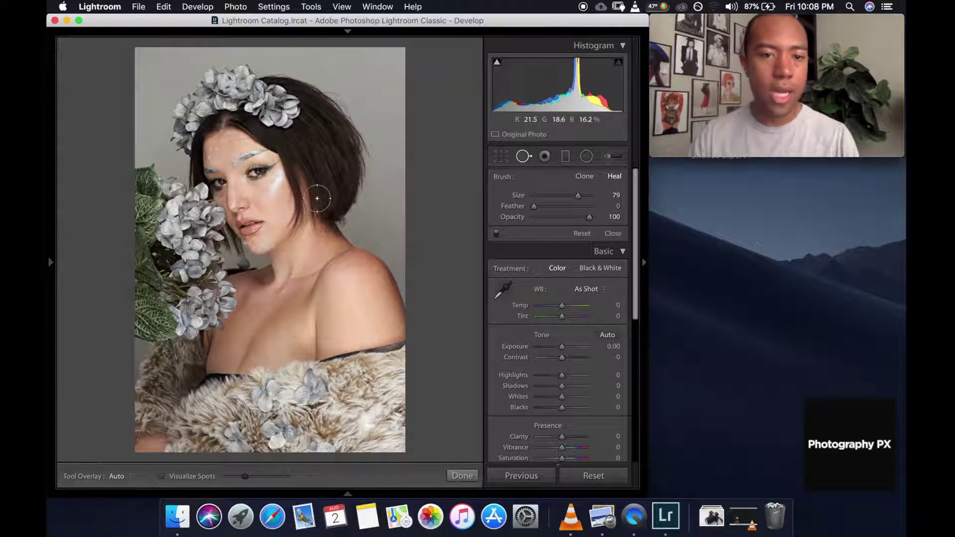
{"action": "key", "text": "super+equal"}
{"action": "key", "text": "super+equal"}
{"action": "key", "text": "super+equal"}
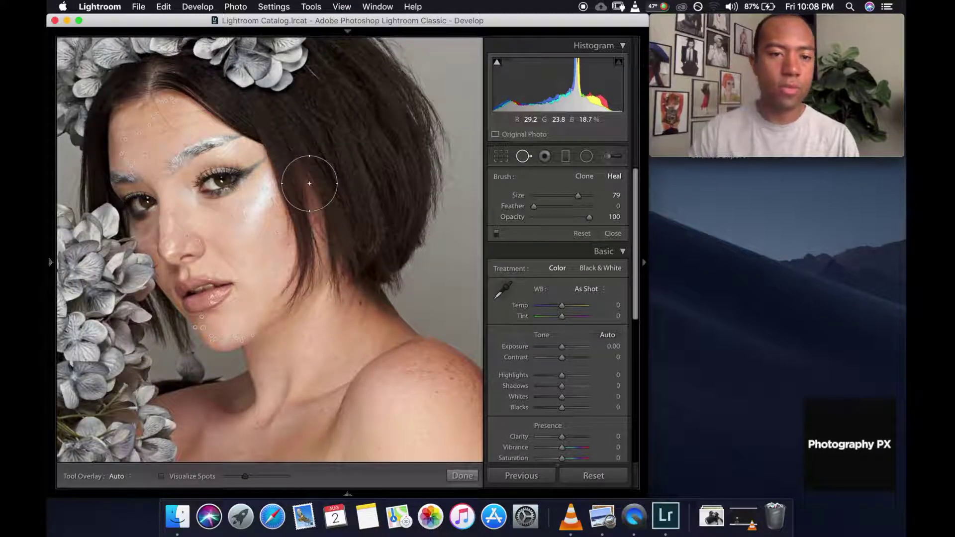
Toggle the spot removal edits off and on to compare the skin before and after retouching.
{"action": "left_click", "coordinate": [497, 233]}
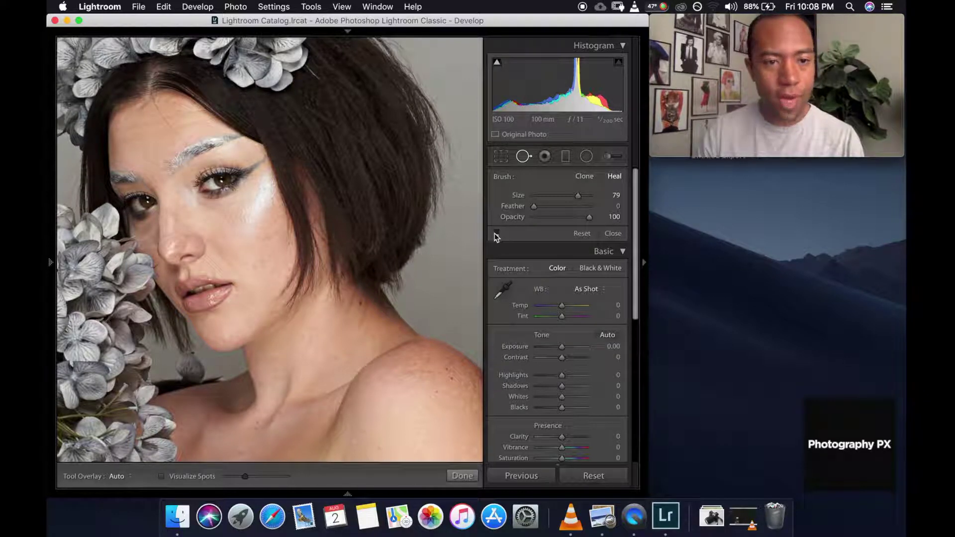
{"action": "left_click", "coordinate": [496, 234]}
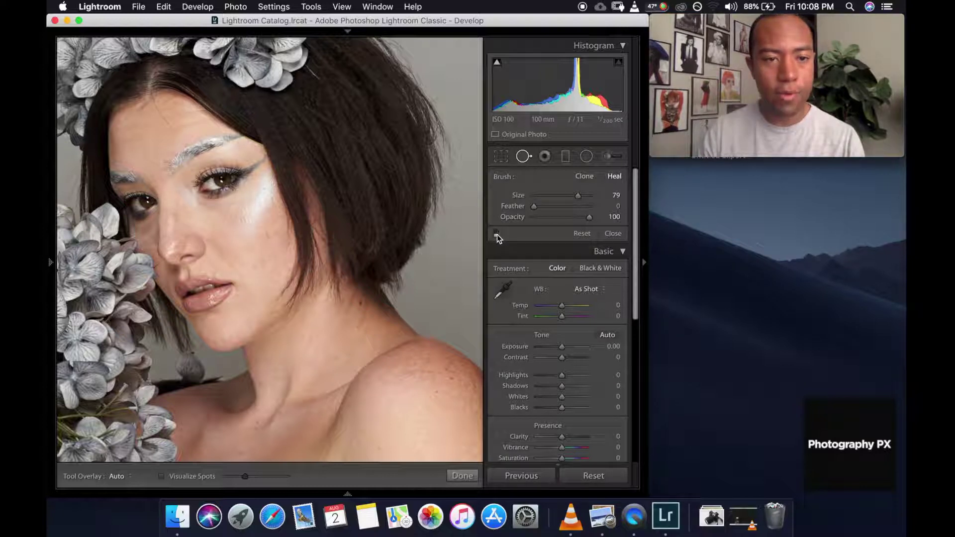
{"action": "left_click", "coordinate": [496, 233]}
{"action": "left_click", "coordinate": [497, 236]}
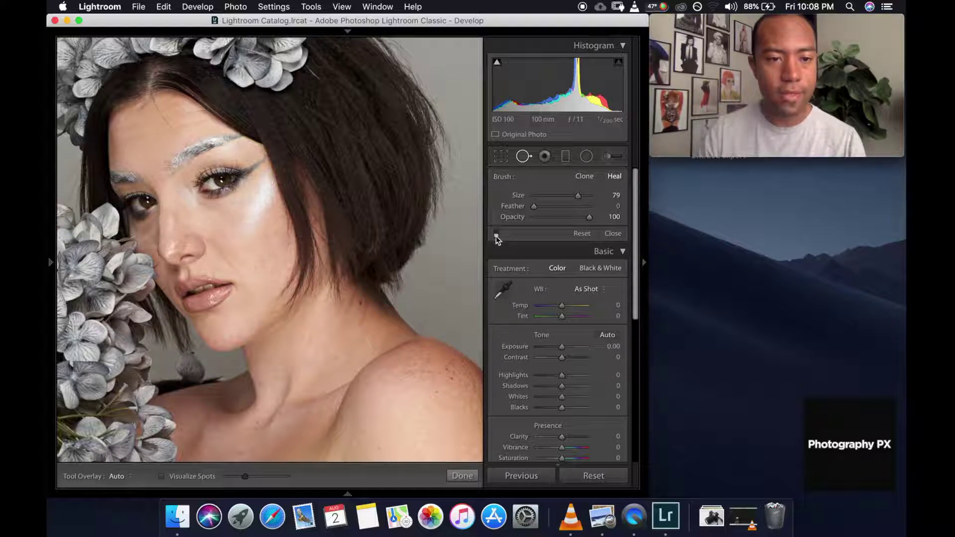
{"action": "left_click", "coordinate": [497, 234]}
{"action": "left_click", "coordinate": [497, 234]}
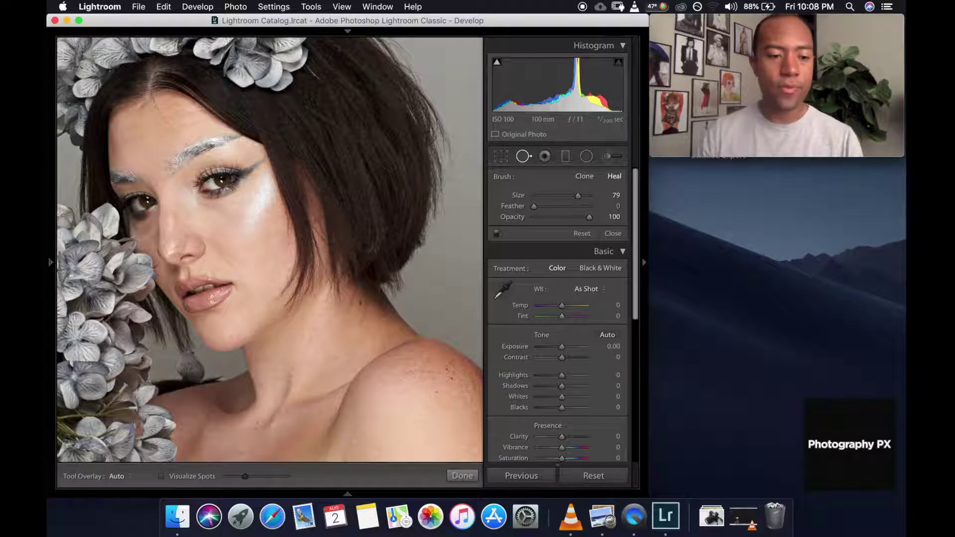
Set the spot removal tool overlay to Always and keep the spot removal tool active.
{"action": "left_click", "coordinate": [120, 477]}
{"action": "left_click", "coordinate": [124, 447]}
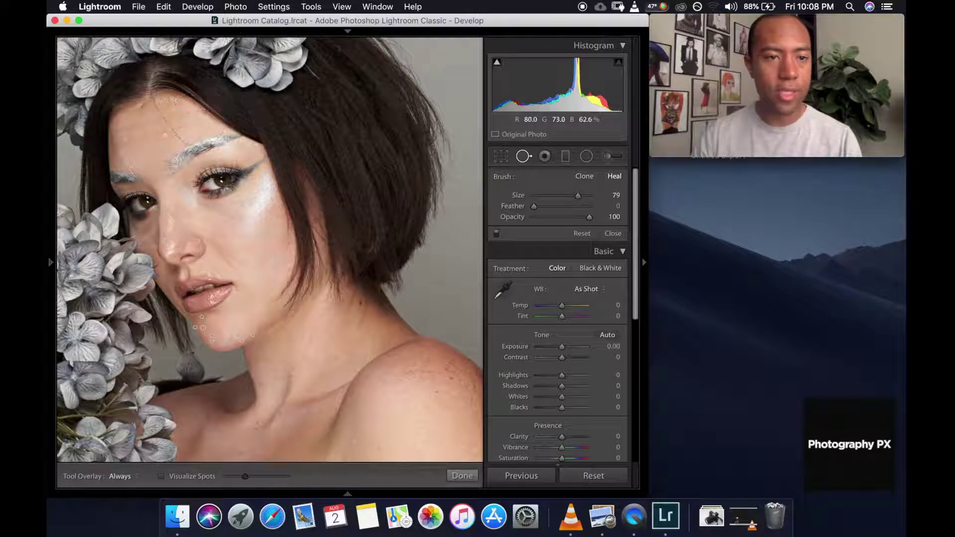
{"action": "left_click", "coordinate": [166, 151]}
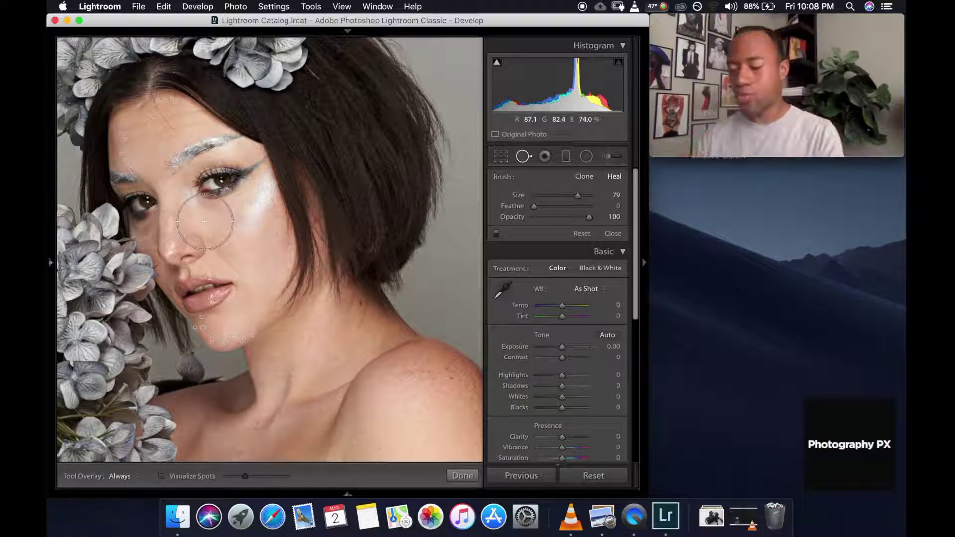
{"action": "left_click", "coordinate": [524, 159]}
{"action": "left_click", "coordinate": [525, 163]}
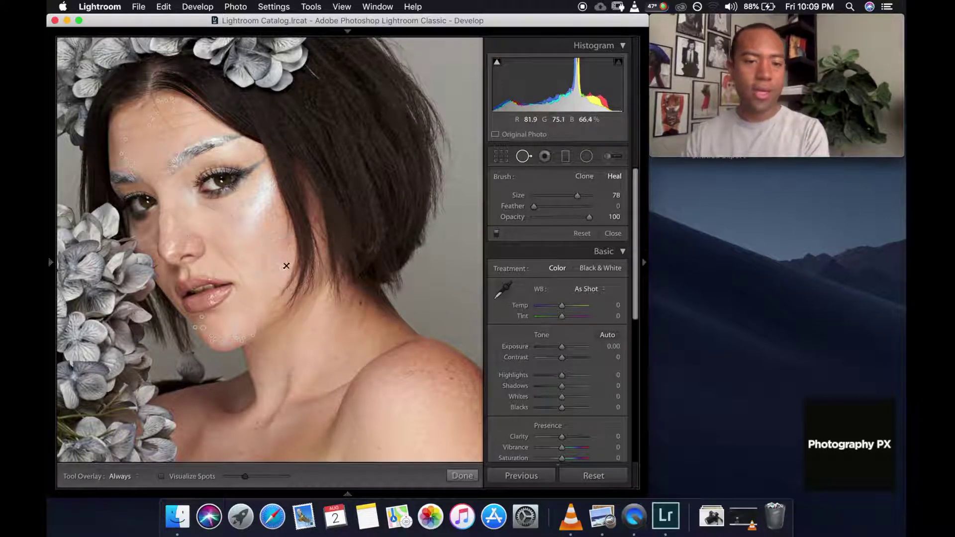
Reduce the healing brush size to 73 and reset all existing spot removal edits on the portrait.
{"action": "scroll", "coordinate": [285, 269], "scroll_direction": "down", "scroll_amount": 1}
{"action": "scroll", "coordinate": [279, 275], "scroll_direction": "down", "scroll_amount": 5}
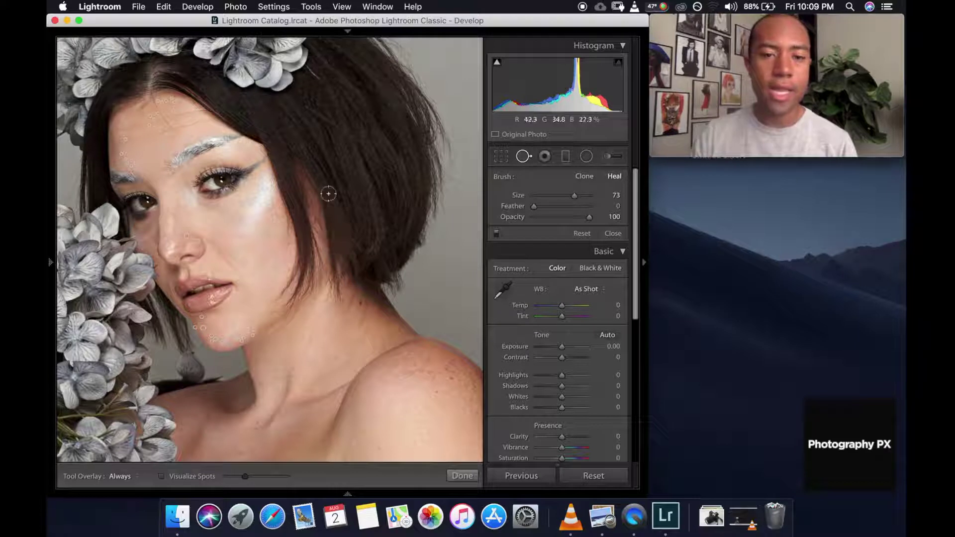
{"action": "left_click", "coordinate": [583, 238]}
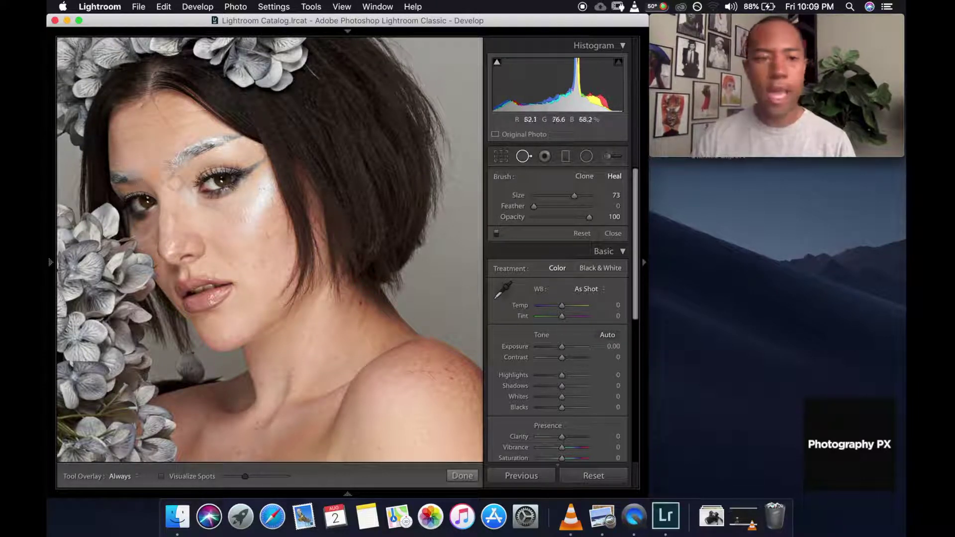
Set the healing brush size to 20 for retouching the small blemishes on the forehead.
{"action": "key", "text": "z"}
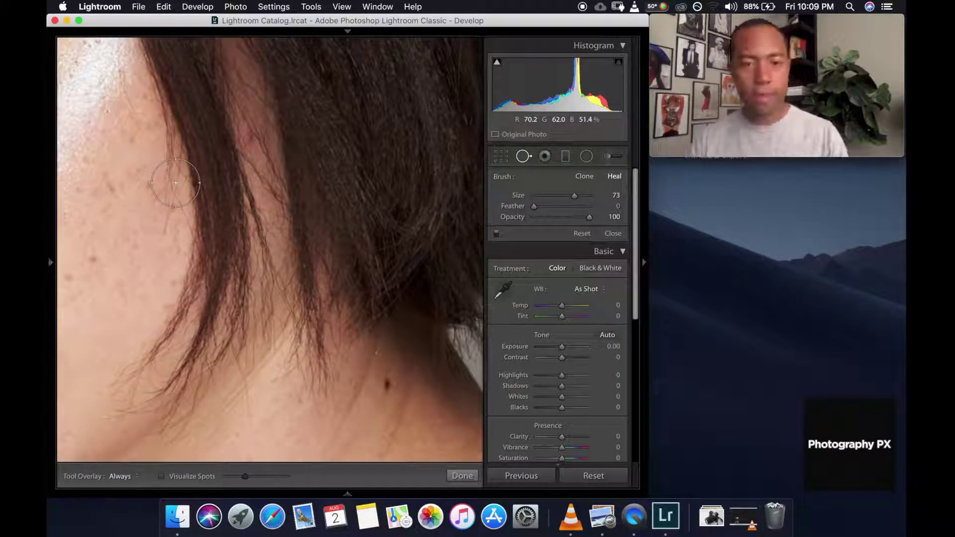
{"action": "left_click_drag", "start_coordinate": [256, 258], "coordinate": [390, 298]}
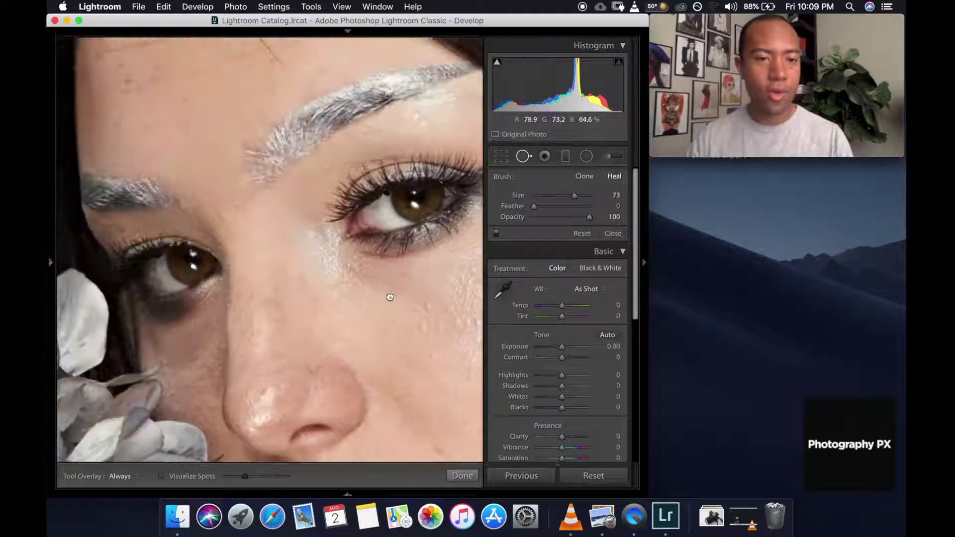
{"action": "mouse_move", "coordinate": [321, 85]}
{"action": "left_mouse_down"}
{"action": "mouse_move", "coordinate": [345, 214]}
{"action": "mouse_move", "coordinate": [396, 244]}
{"action": "left_mouse_up"}
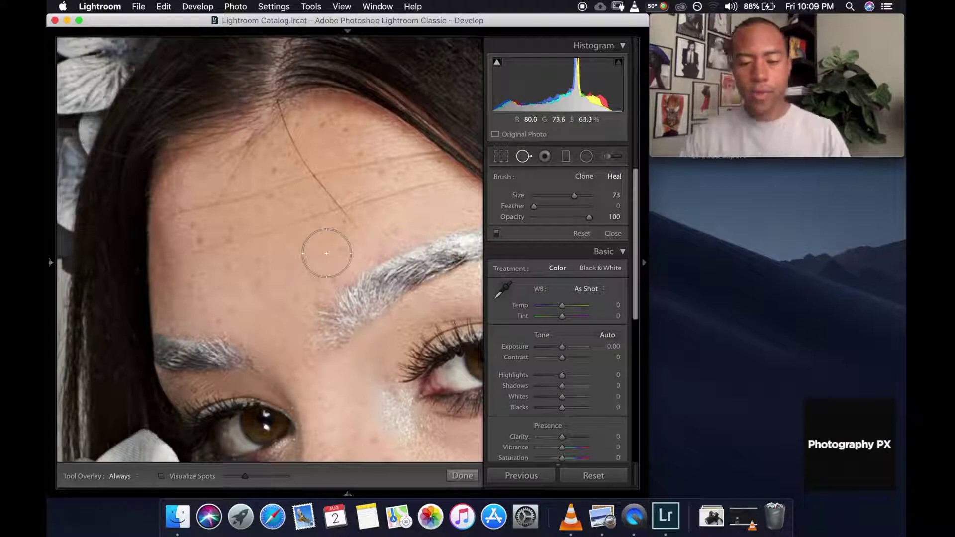
{"action": "scroll", "coordinate": [326, 253], "scroll_direction": "down", "scroll_amount": 5}
{"action": "scroll", "coordinate": [326, 253], "scroll_direction": "up", "scroll_amount": 5}
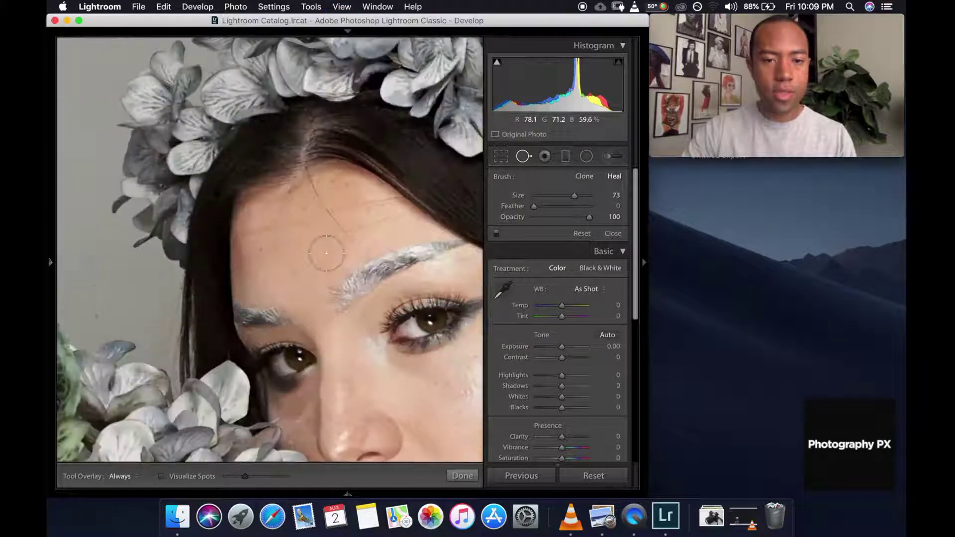
{"action": "scroll", "coordinate": [326, 253], "scroll_direction": "up", "scroll_amount": 2}
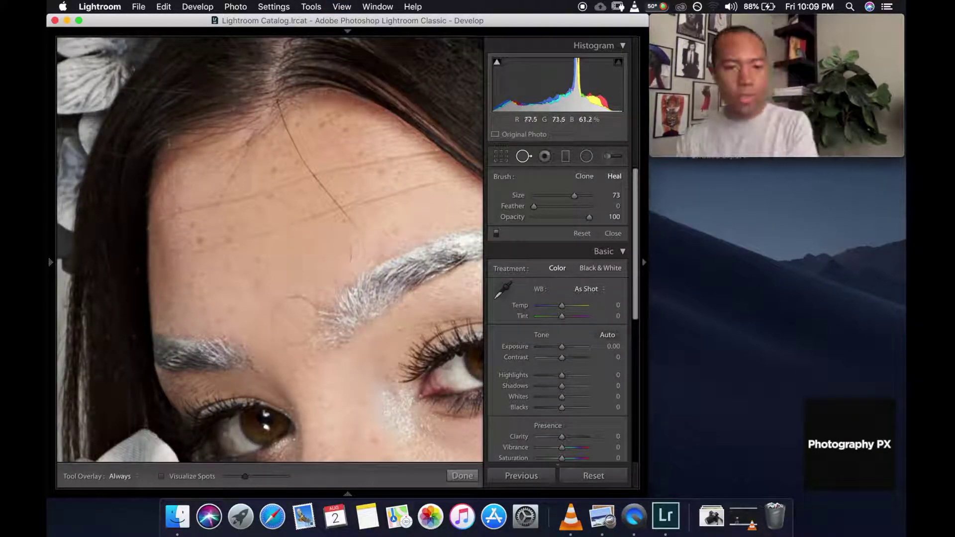
{"action": "key", "text": "bracketleft"}
{"action": "key", "text": "bracketleft"}
{"action": "key", "text": "bracketleft"}
{"action": "key", "text": "bracketleft"}
{"action": "key", "text": "bracketleft"}
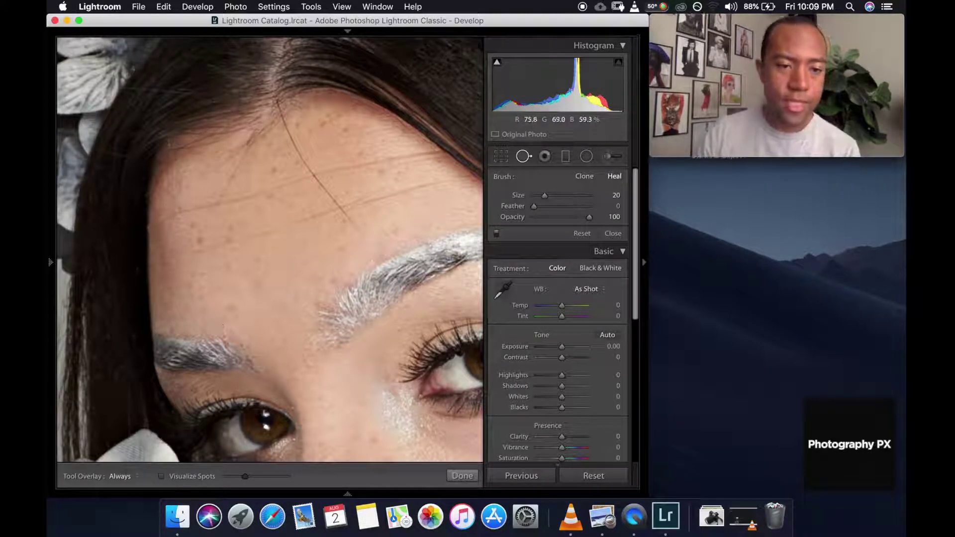
Heal the small blemishes on the forehead above the eyebrow nearest the flowers.
{"action": "left_click", "coordinate": [230, 311]}
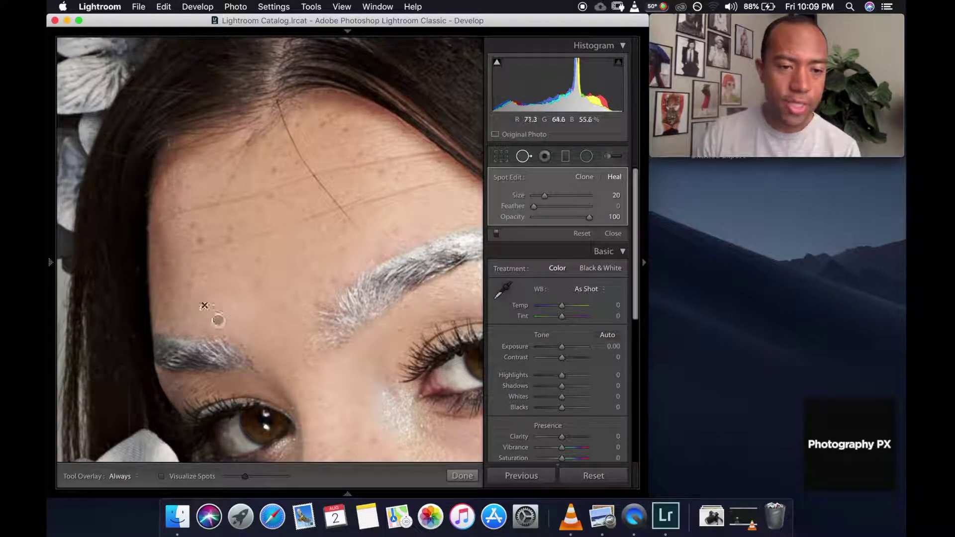
{"action": "left_click", "coordinate": [195, 294]}
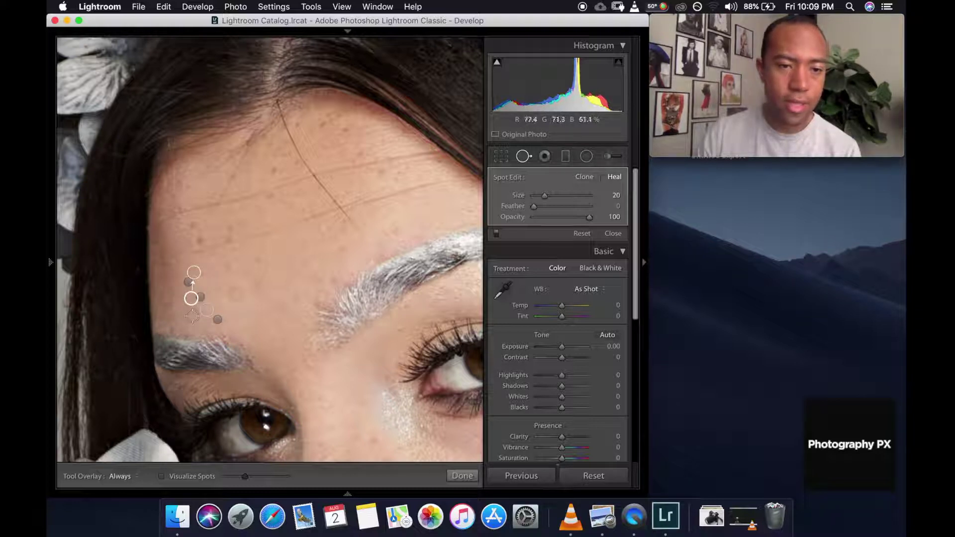
{"action": "left_click", "coordinate": [254, 294]}
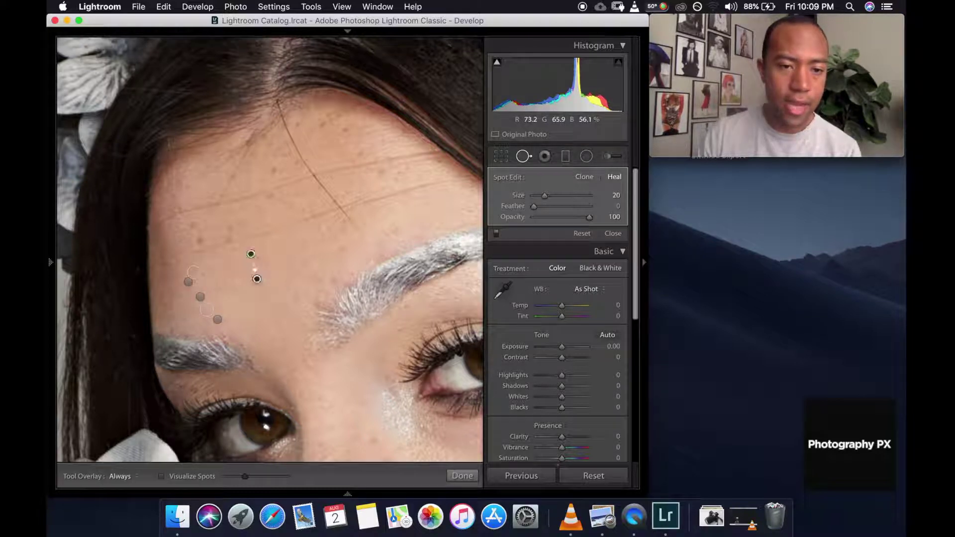
{"action": "left_click", "coordinate": [264, 297]}
{"action": "left_click", "coordinate": [229, 267]}
{"action": "left_click", "coordinate": [256, 261]}
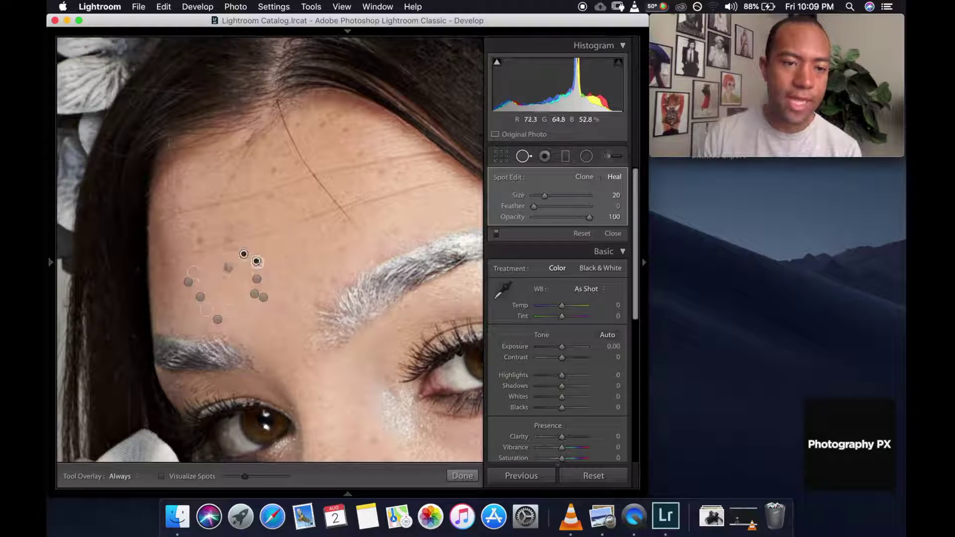
{"action": "left_click", "coordinate": [199, 242]}
{"action": "left_click", "coordinate": [196, 228]}
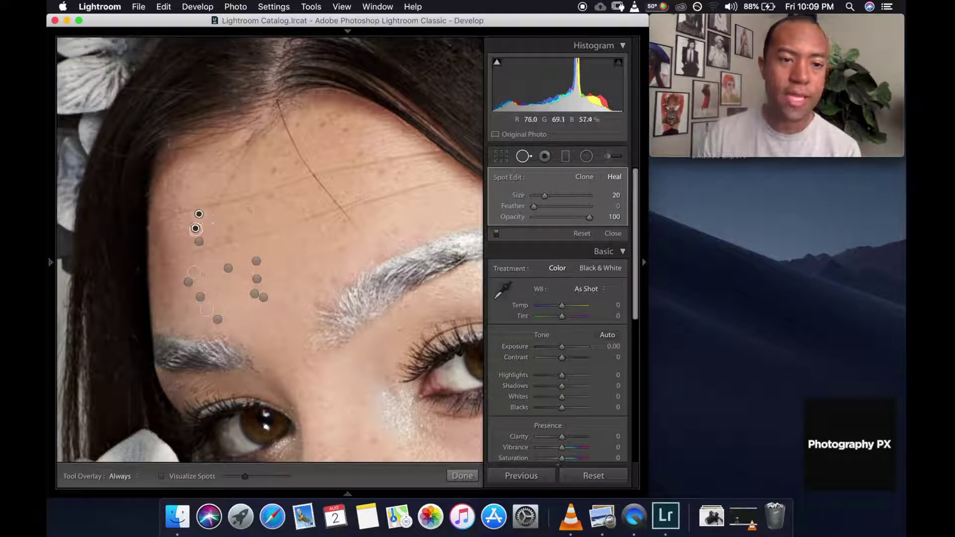
Heal the blemishes on the upper forehead just below the hairline, on both sides of the stray hair.
{"action": "left_click", "coordinate": [275, 169]}
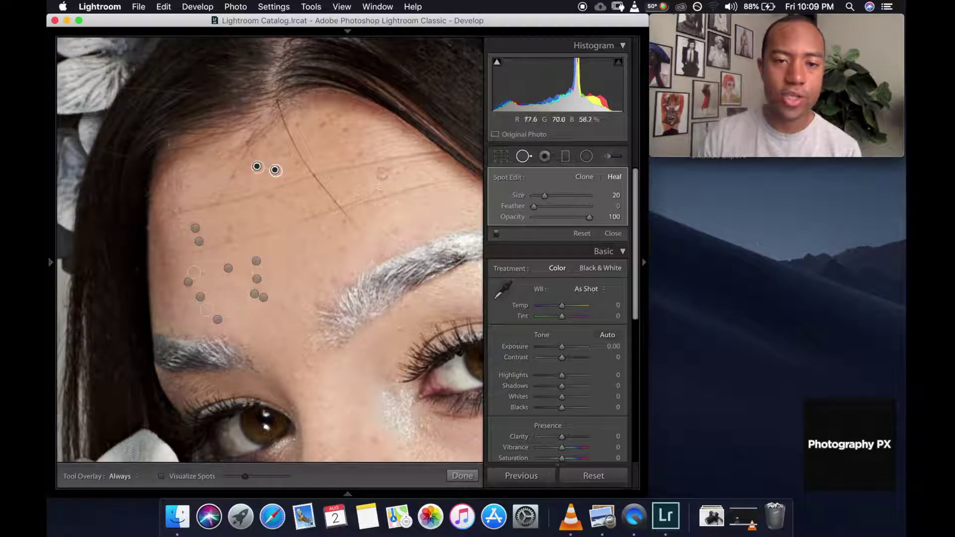
{"action": "left_click", "coordinate": [407, 168]}
{"action": "left_click", "coordinate": [350, 159]}
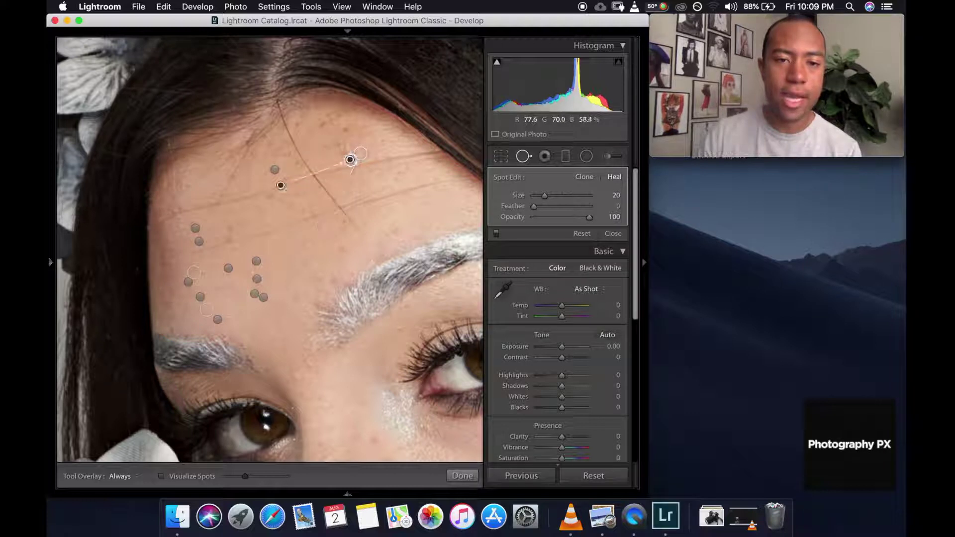
{"action": "left_click", "coordinate": [339, 146]}
{"action": "left_click", "coordinate": [349, 131]}
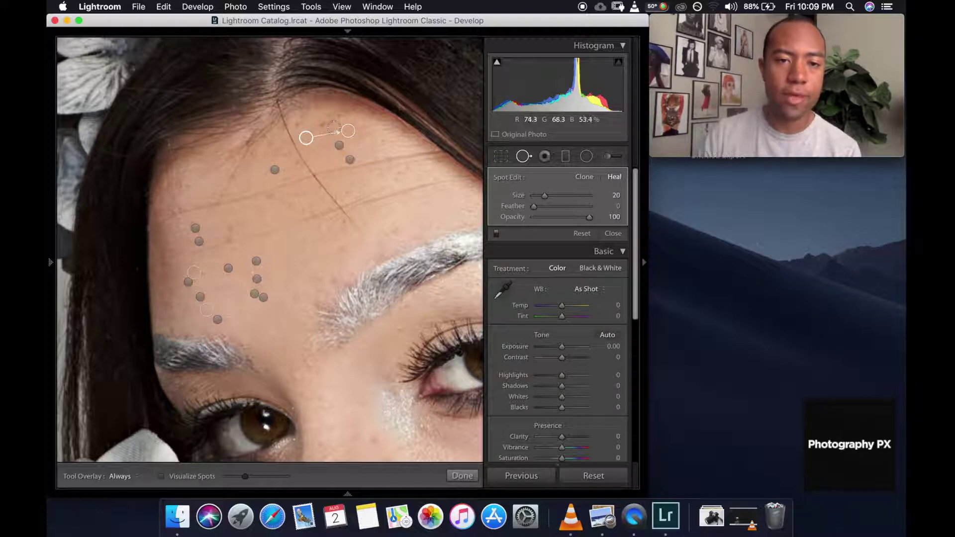
{"action": "left_click", "coordinate": [324, 125]}
{"action": "left_click", "coordinate": [342, 119]}
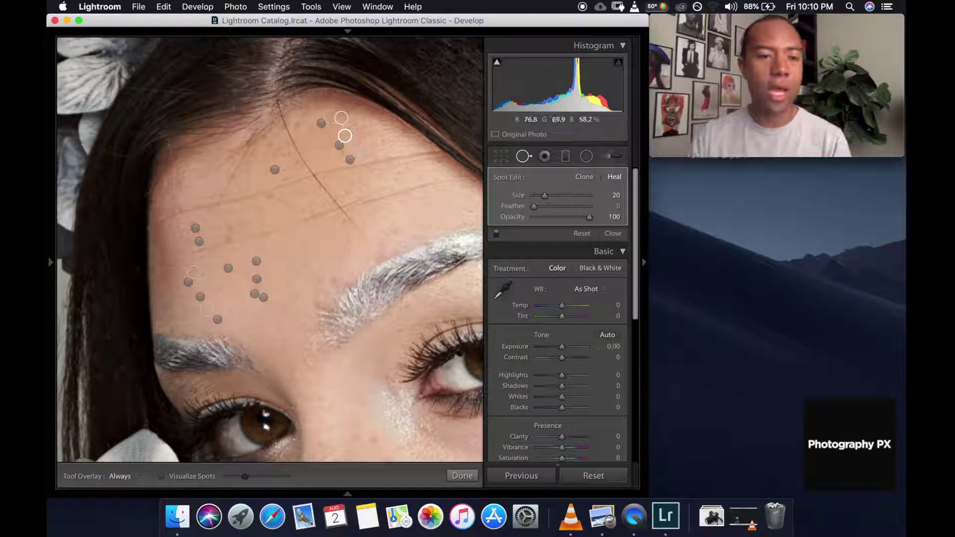
Heal the remaining spots across the middle of the forehead, between the forehead lines and the eyebrows.
{"action": "left_click", "coordinate": [227, 240]}
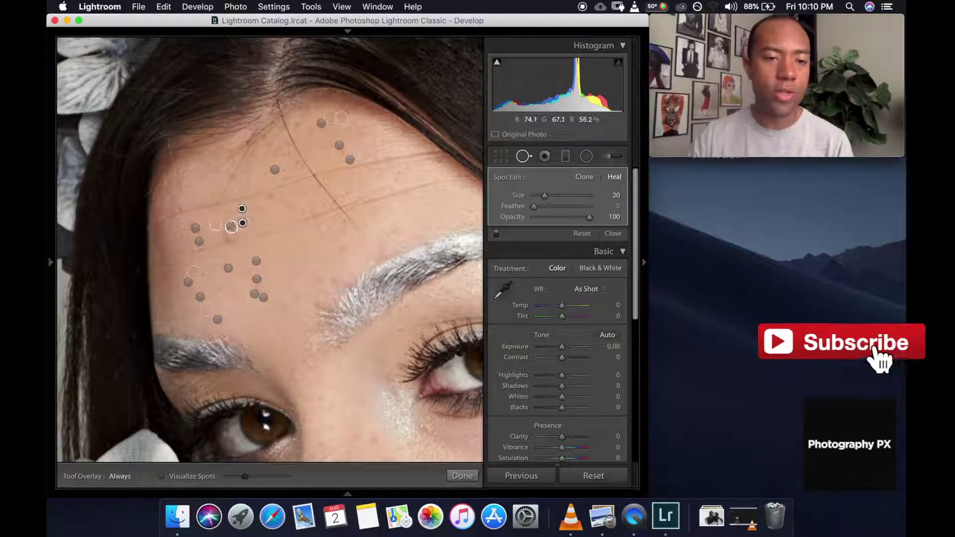
{"action": "left_click_drag", "start_coordinate": [235, 229], "coordinate": [293, 205]}
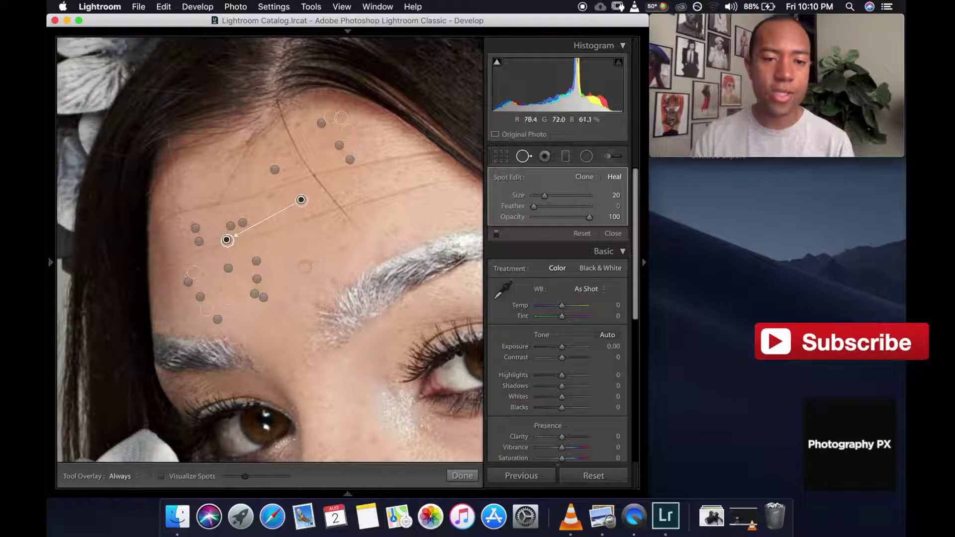
{"action": "left_click", "coordinate": [295, 257]}
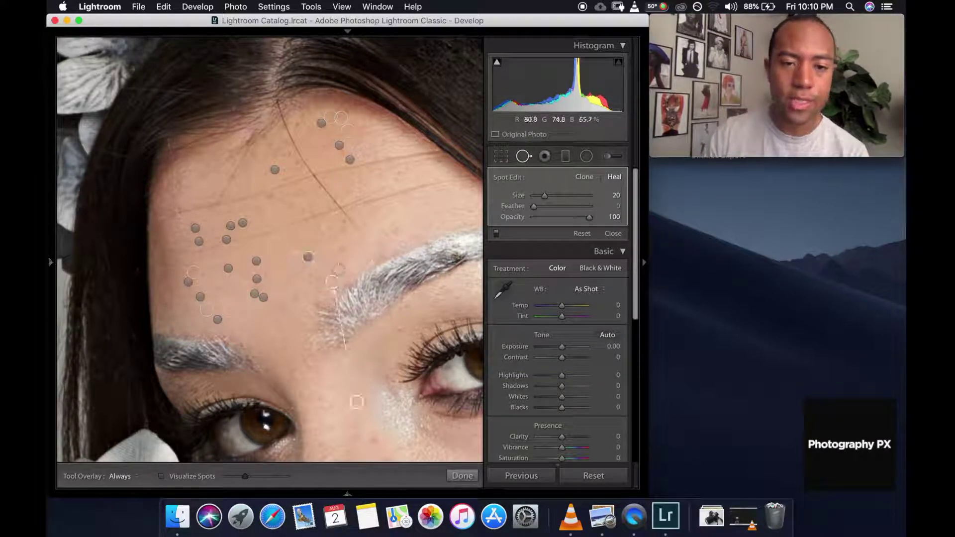
Heal the small spots above the eyebrow farther from the flowers and across the forehead lines in the middle of the forehead.
{"action": "left_click", "coordinate": [348, 234]}
{"action": "left_click", "coordinate": [397, 230]}
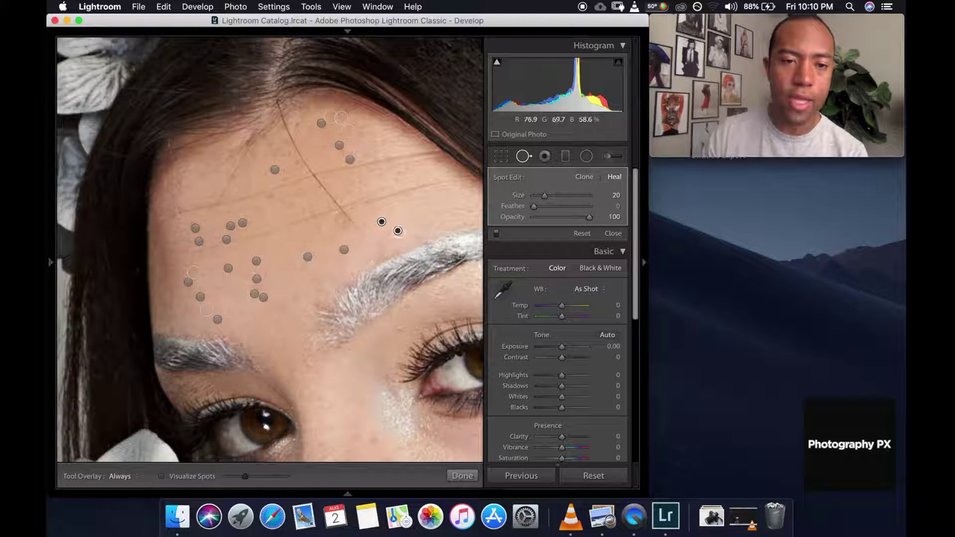
{"action": "left_click", "coordinate": [321, 228]}
{"action": "left_click", "coordinate": [289, 206]}
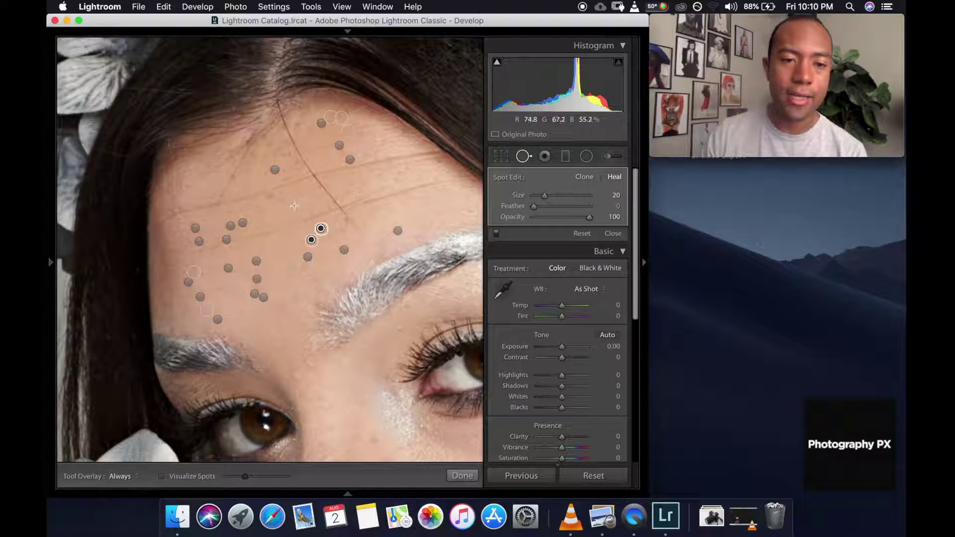
{"action": "left_click", "coordinate": [271, 195]}
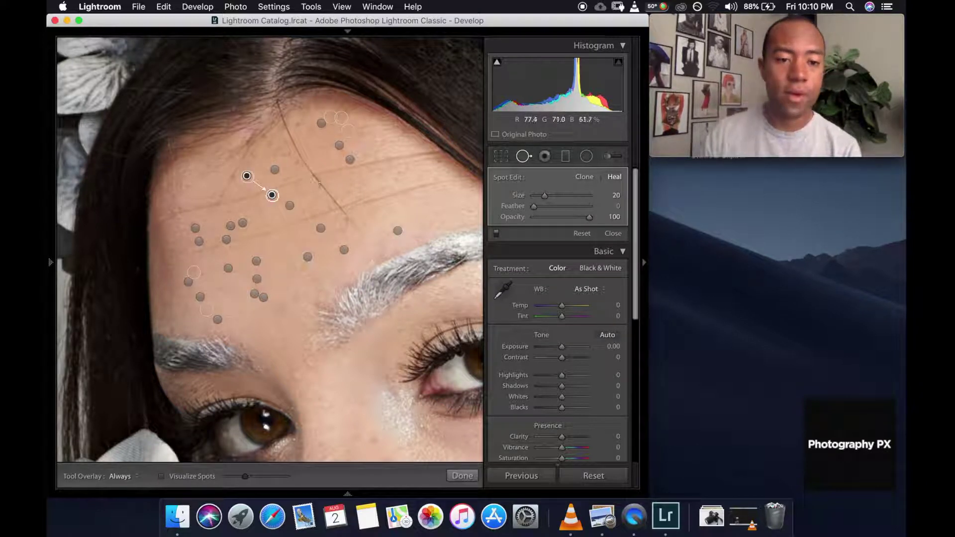
Heal the blemishes running from the lower forehead between the eyebrows down to the upper bridge of the nose.
{"action": "left_click", "coordinate": [283, 305]}
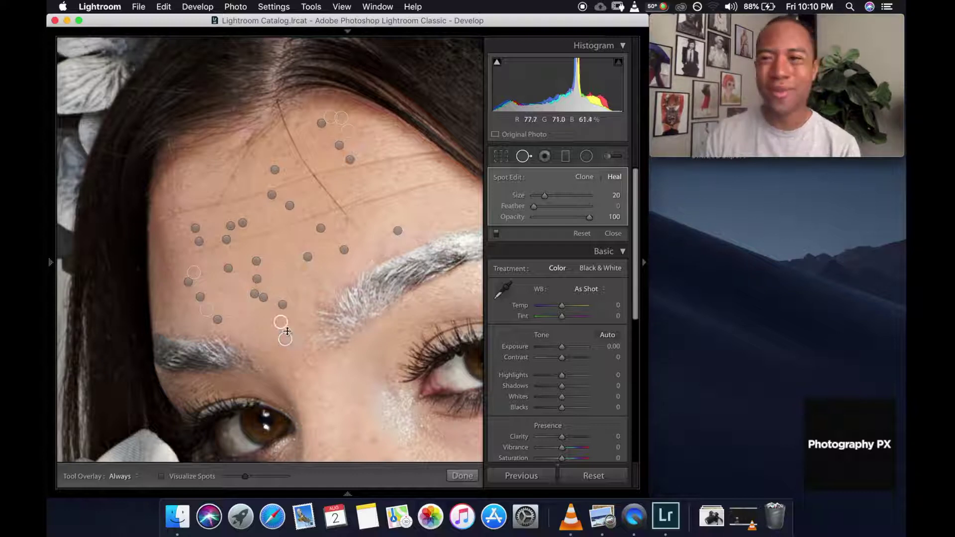
{"action": "left_click", "coordinate": [281, 322]}
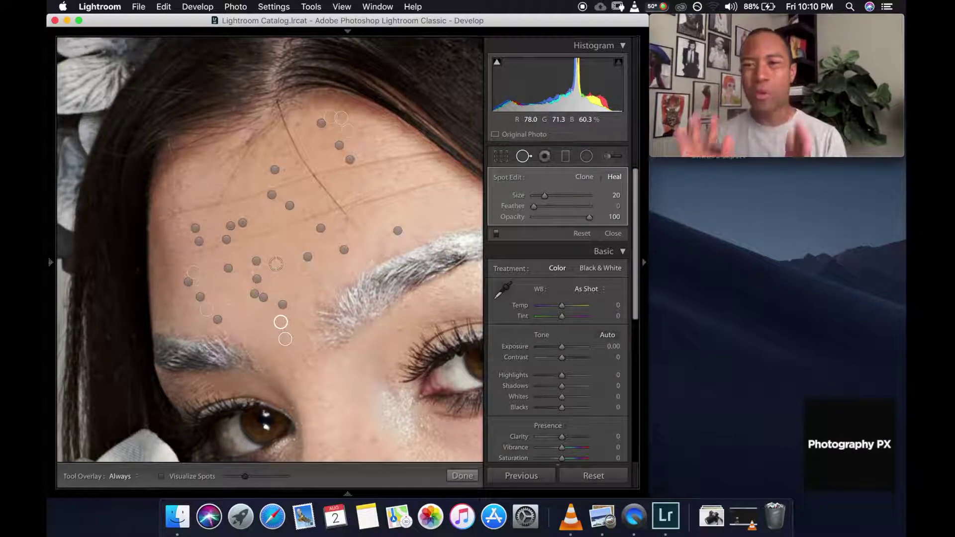
{"action": "left_click", "coordinate": [310, 368]}
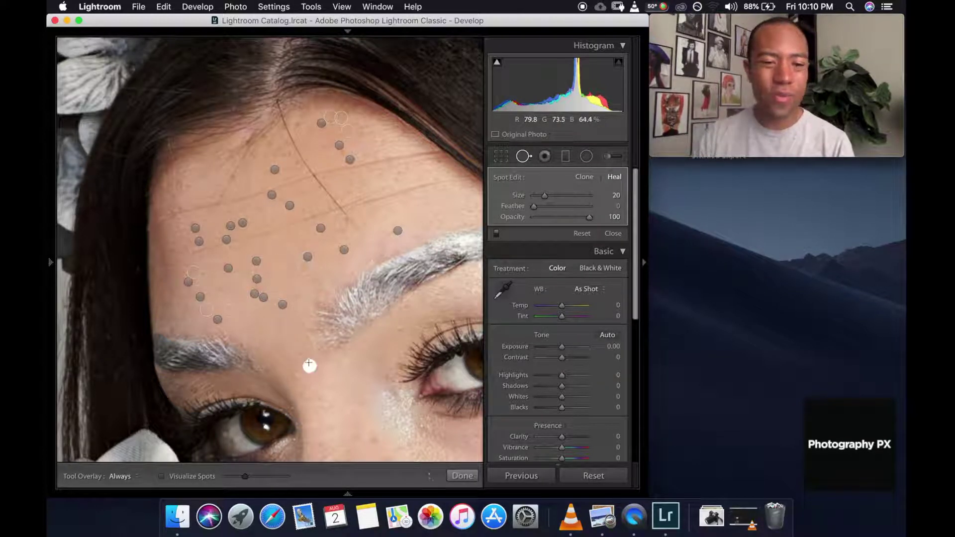
{"action": "left_click_drag", "start_coordinate": [305, 263], "coordinate": [301, 352]}
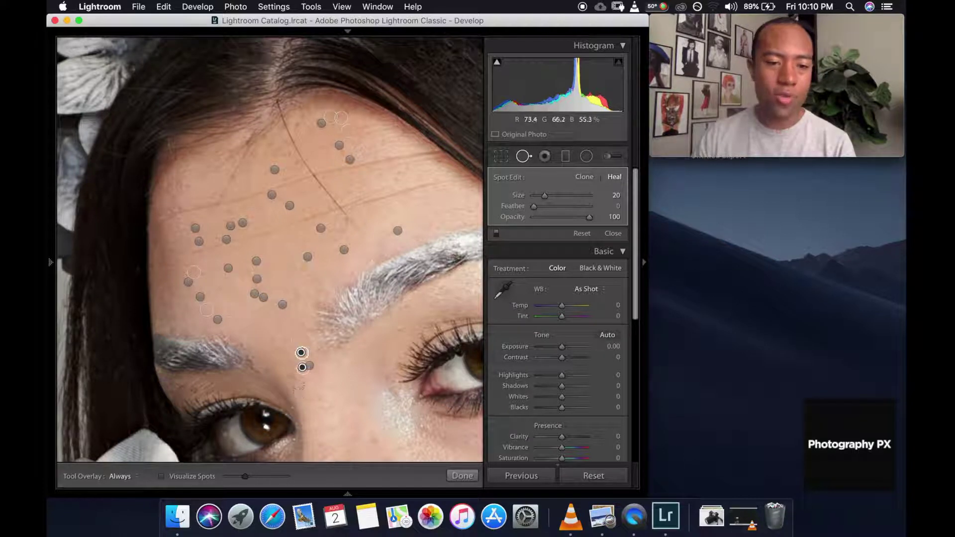
{"action": "left_click", "coordinate": [294, 380]}
{"action": "left_click", "coordinate": [322, 409]}
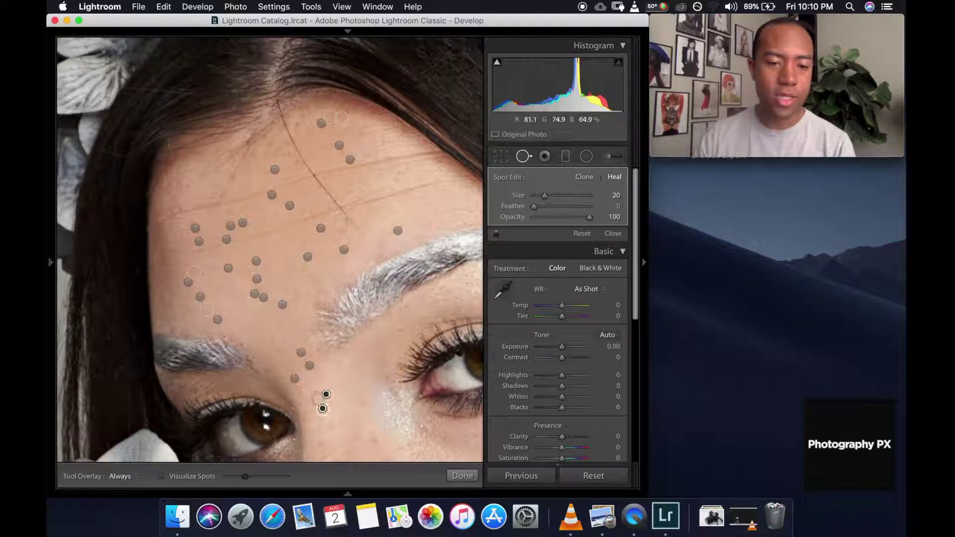
{"action": "left_click", "coordinate": [314, 417]}
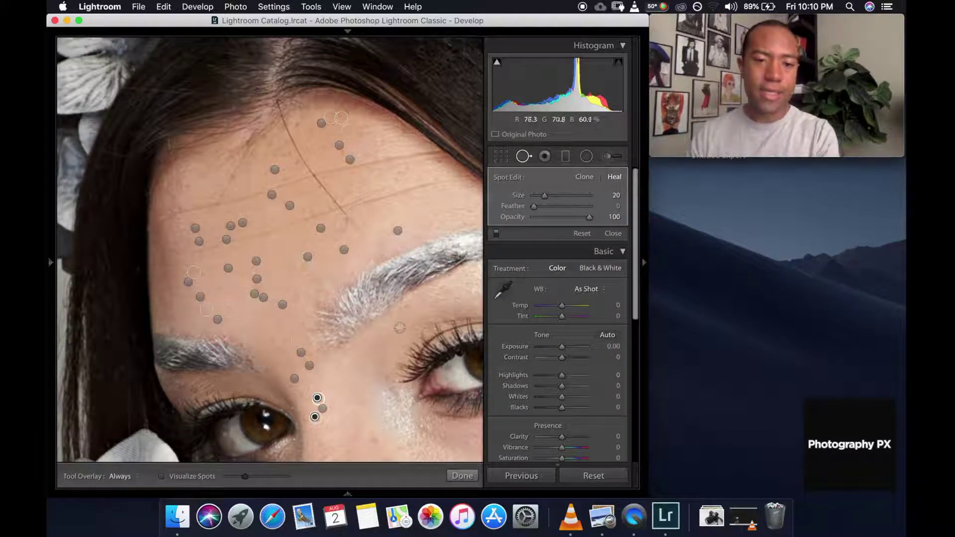
With the brush size at 16, heal the spot above the inner eye corner and the blemishes along the nose bridge and above the nostril.
{"action": "left_click", "coordinate": [398, 328]}
{"action": "scroll", "coordinate": [365, 324], "scroll_direction": "right", "scroll_amount": 5}
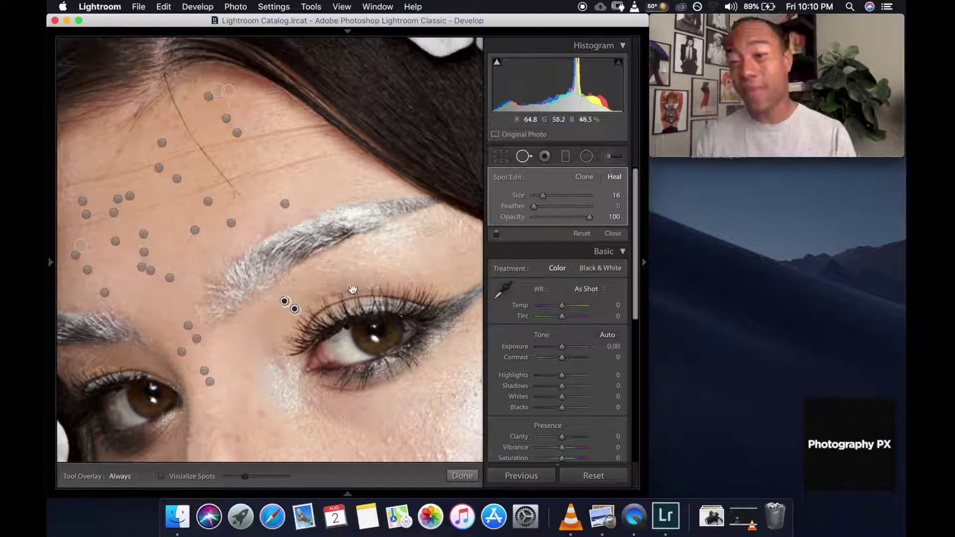
{"action": "scroll", "coordinate": [351, 291], "scroll_direction": "down", "scroll_amount": 5}
{"action": "scroll", "coordinate": [350, 288], "scroll_direction": "down", "scroll_amount": 2}
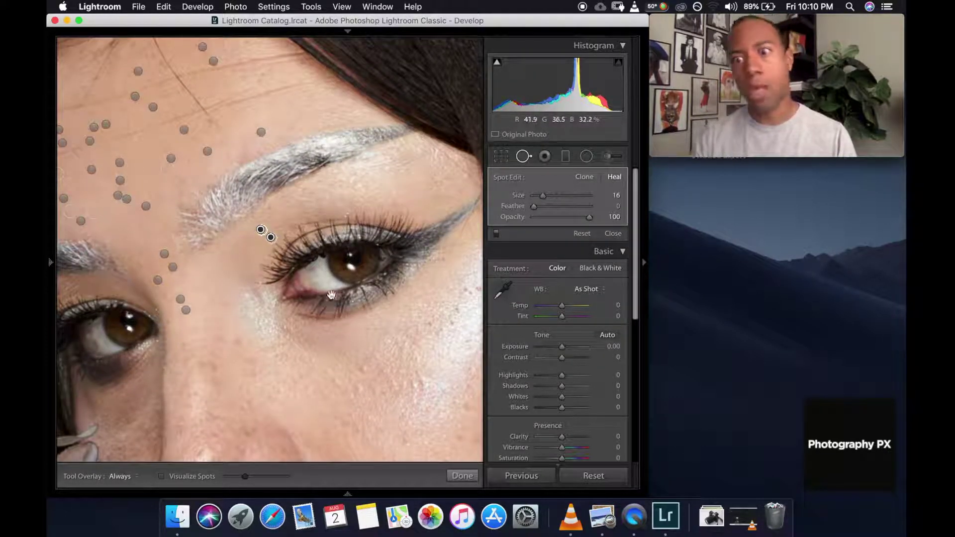
{"action": "scroll", "coordinate": [328, 302], "scroll_direction": "down", "scroll_amount": 5}
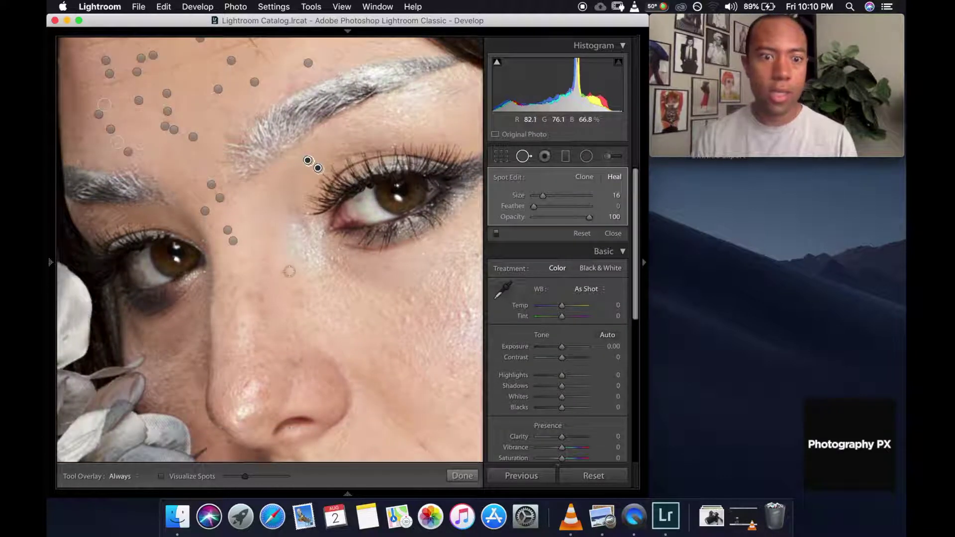
{"action": "left_click", "coordinate": [282, 272]}
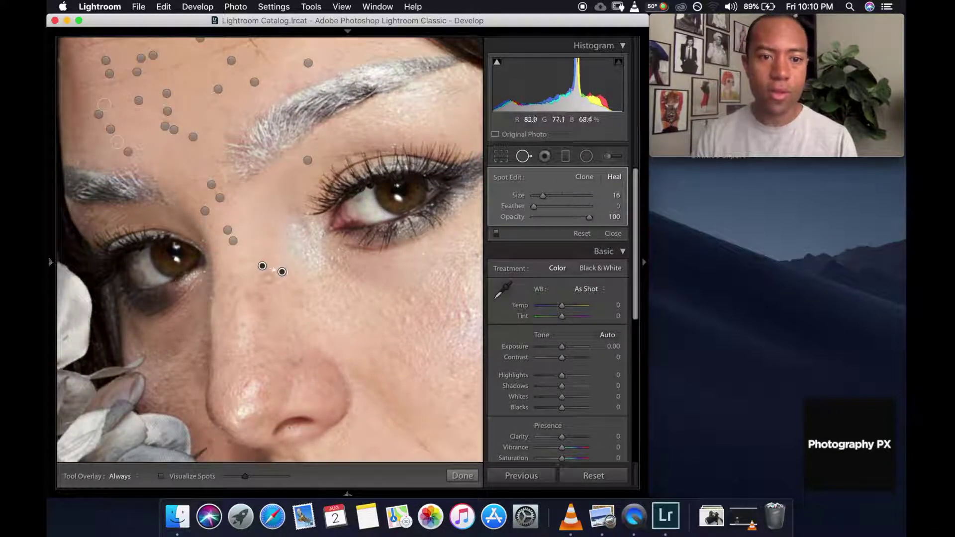
{"action": "left_click", "coordinate": [248, 294]}
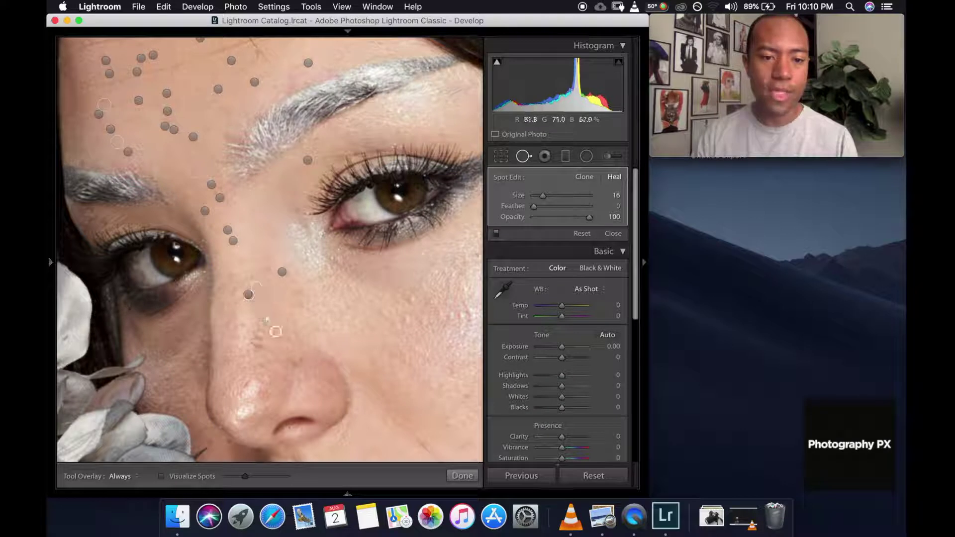
{"action": "left_click", "coordinate": [266, 366]}
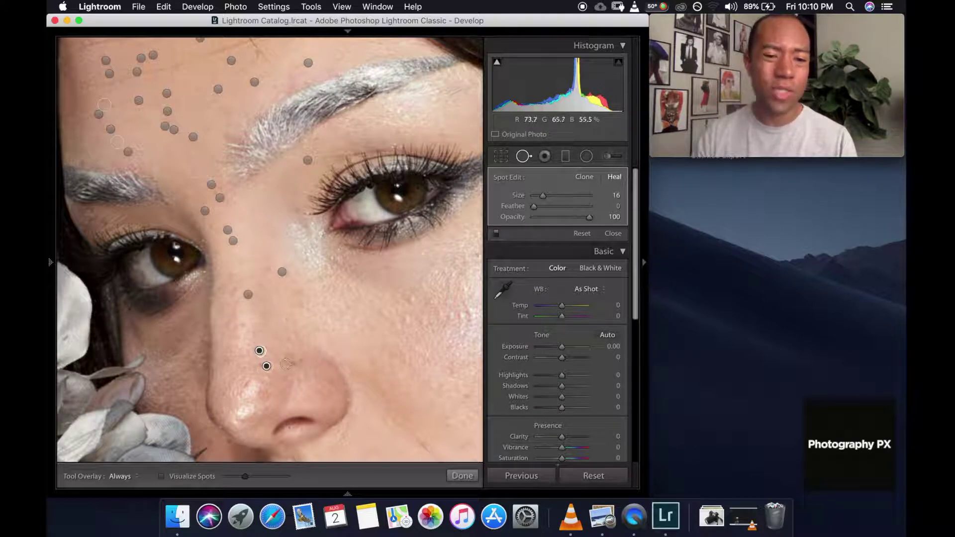
{"action": "left_click", "coordinate": [288, 359]}
{"action": "left_click", "coordinate": [306, 362]}
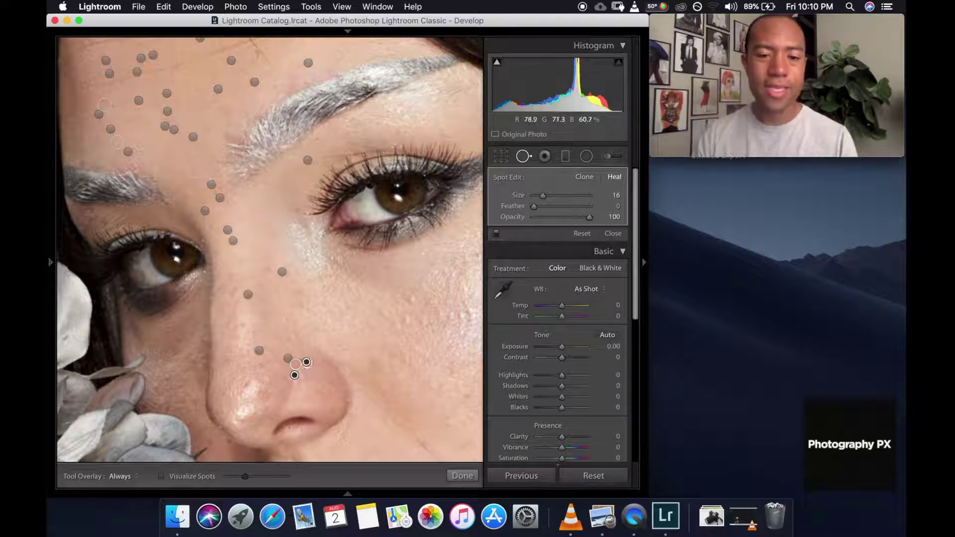
Heal the spots on the brighter cheek beside the nose, both below the eye and level with the nostril.
{"action": "left_click", "coordinate": [376, 363]}
{"action": "left_click", "coordinate": [407, 363]}
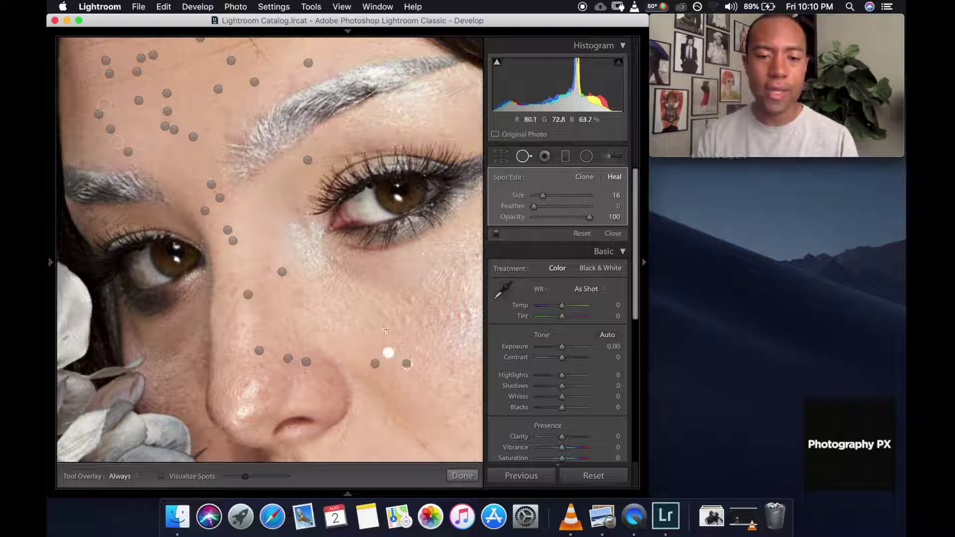
{"action": "left_click", "coordinate": [388, 352]}
{"action": "left_click", "coordinate": [378, 348]}
{"action": "left_click", "coordinate": [379, 305]}
{"action": "left_click", "coordinate": [370, 301]}
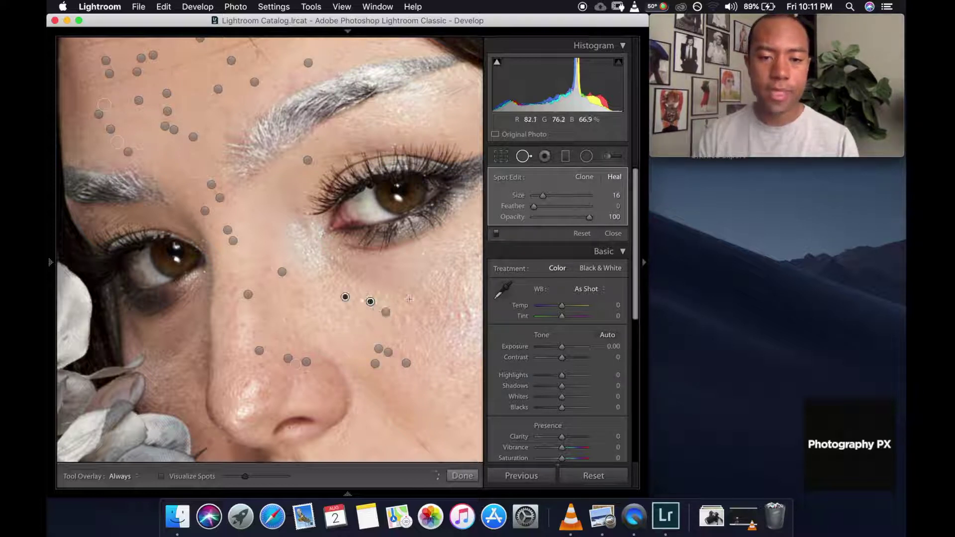
{"action": "left_click", "coordinate": [412, 300]}
{"action": "left_click", "coordinate": [394, 325]}
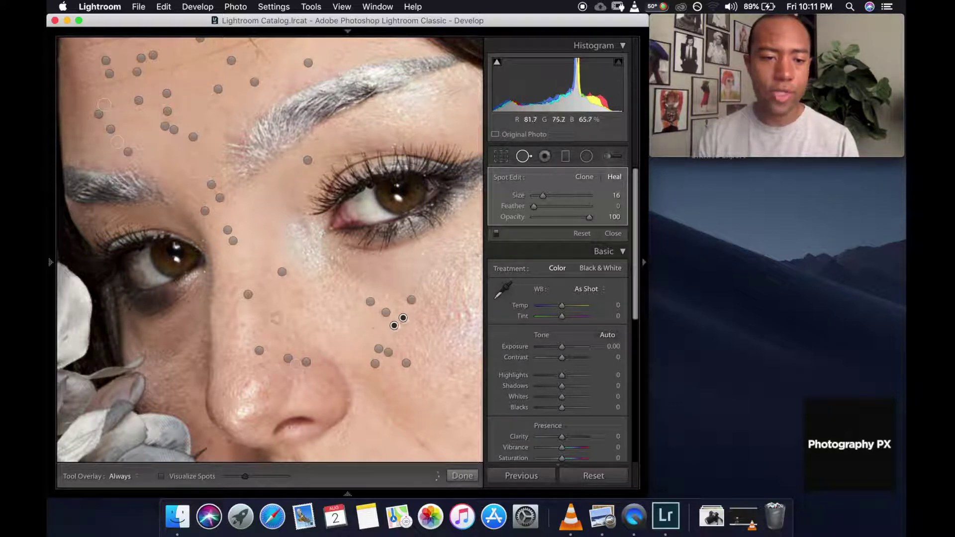
Heal the remaining spots across the middle of the nose and one on the shadowed cheek next to the flowers.
{"action": "left_click", "coordinate": [245, 326]}
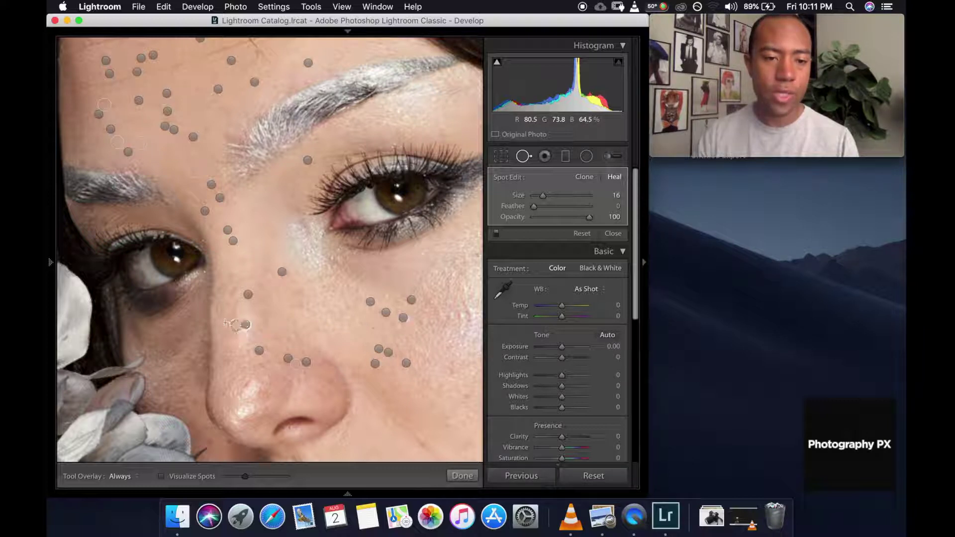
{"action": "left_click", "coordinate": [222, 323]}
{"action": "left_click", "coordinate": [232, 315]}
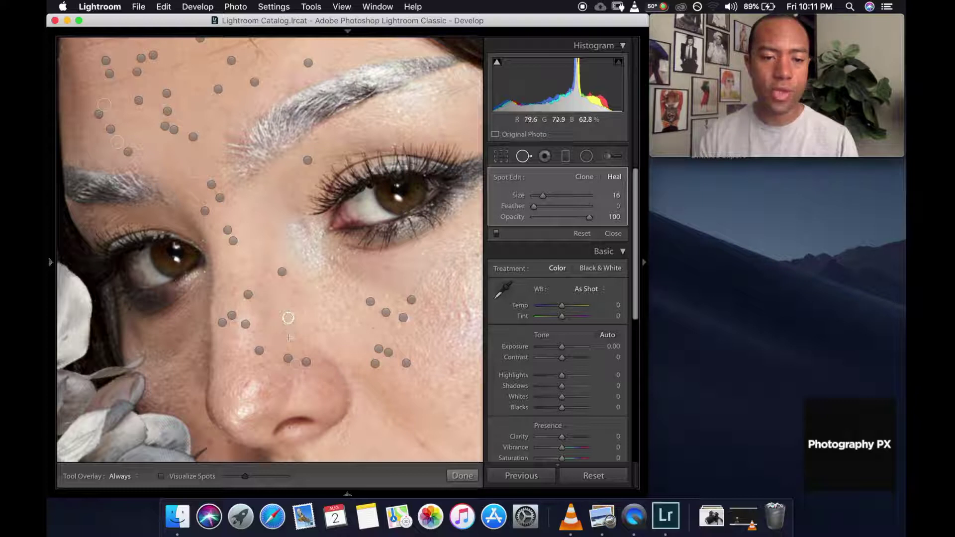
{"action": "left_click", "coordinate": [289, 338]}
{"action": "left_click", "coordinate": [319, 328]}
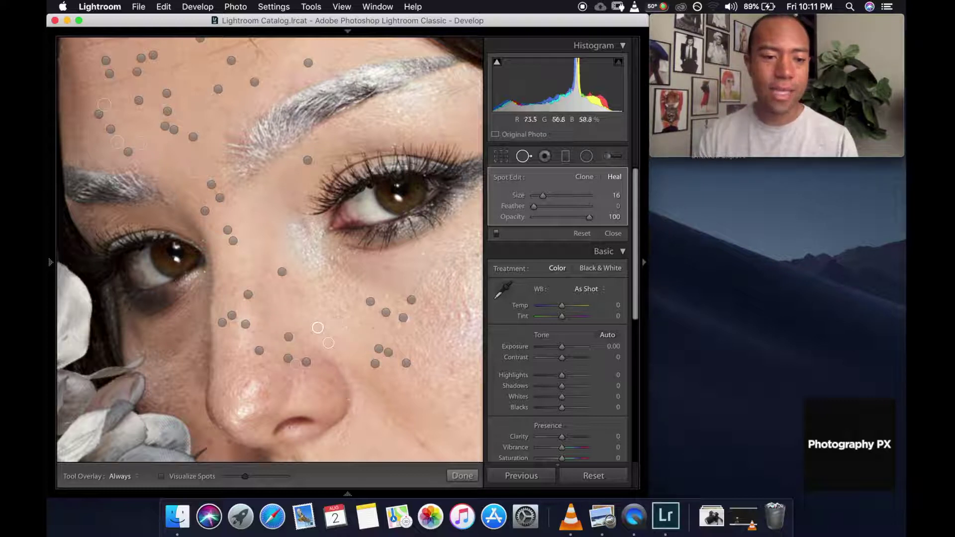
{"action": "left_click", "coordinate": [167, 378]}
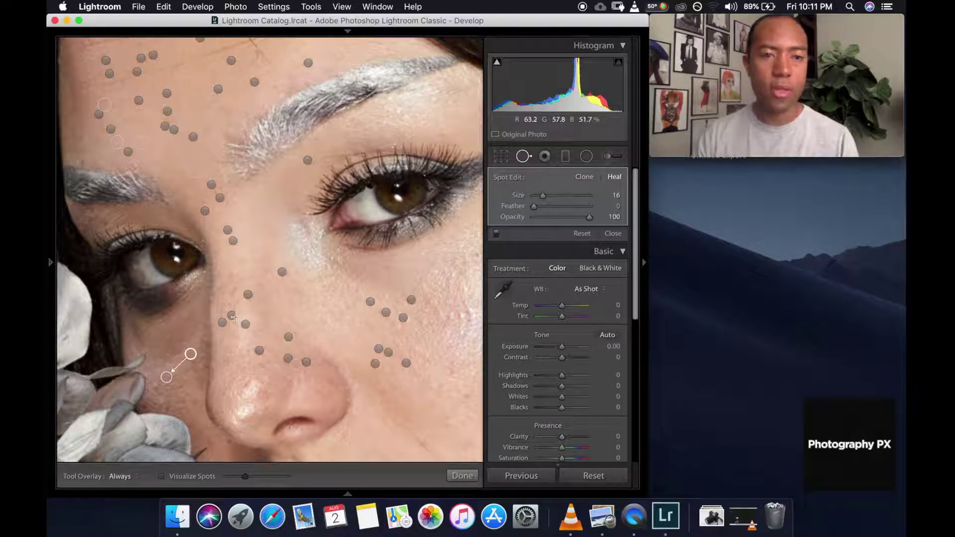
Heal the spots on the middle of the brighter cheek, from just below the shiny highlight down toward the mouth corner.
{"action": "left_click_drag", "start_coordinate": [292, 292], "coordinate": [213, 202]}
{"action": "left_click", "coordinate": [372, 283]}
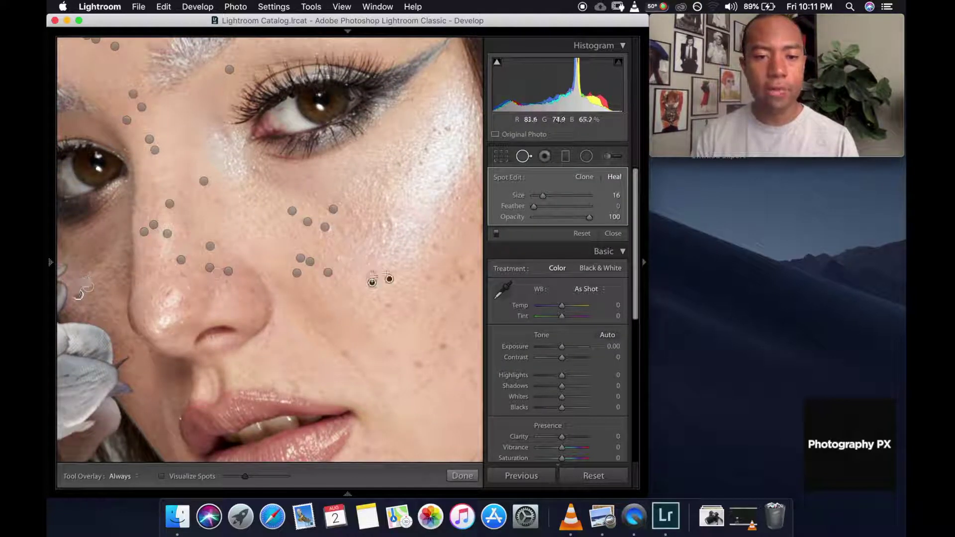
{"action": "left_click", "coordinate": [427, 279]}
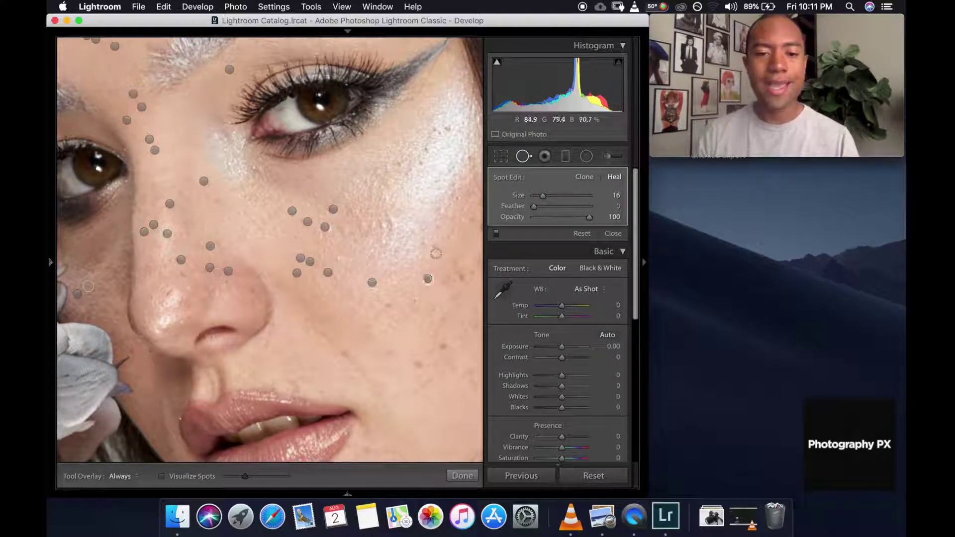
{"action": "left_click", "coordinate": [409, 293]}
{"action": "left_click", "coordinate": [389, 303]}
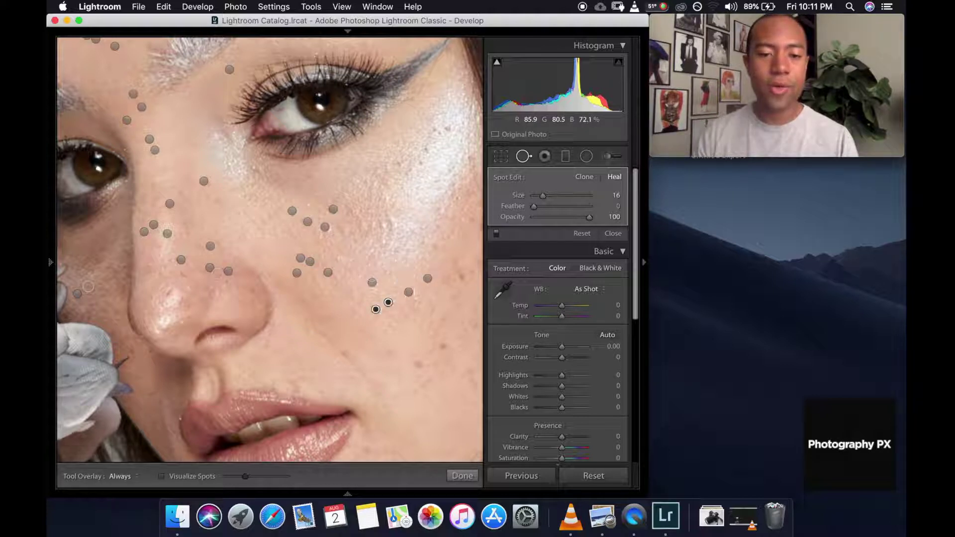
{"action": "left_click", "coordinate": [393, 351]}
{"action": "left_click", "coordinate": [419, 367]}
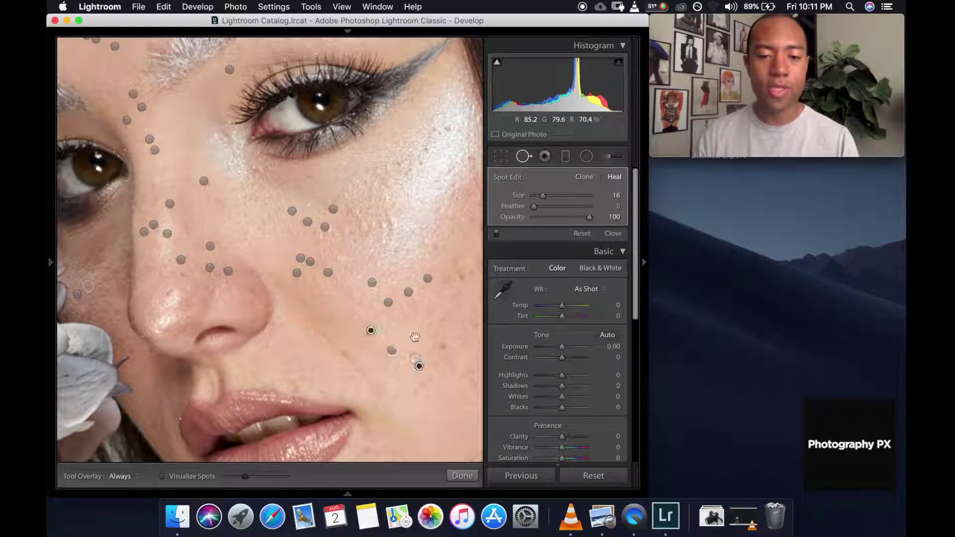
Heal the blemishes on the lower outer cheek, between the mouth corner and the dark hair.
{"action": "scroll", "coordinate": [339, 309], "scroll_direction": "right", "scroll_amount": 5}
{"action": "scroll", "coordinate": [338, 308], "scroll_direction": "down", "scroll_amount": 2}
{"action": "left_click", "coordinate": [333, 299]}
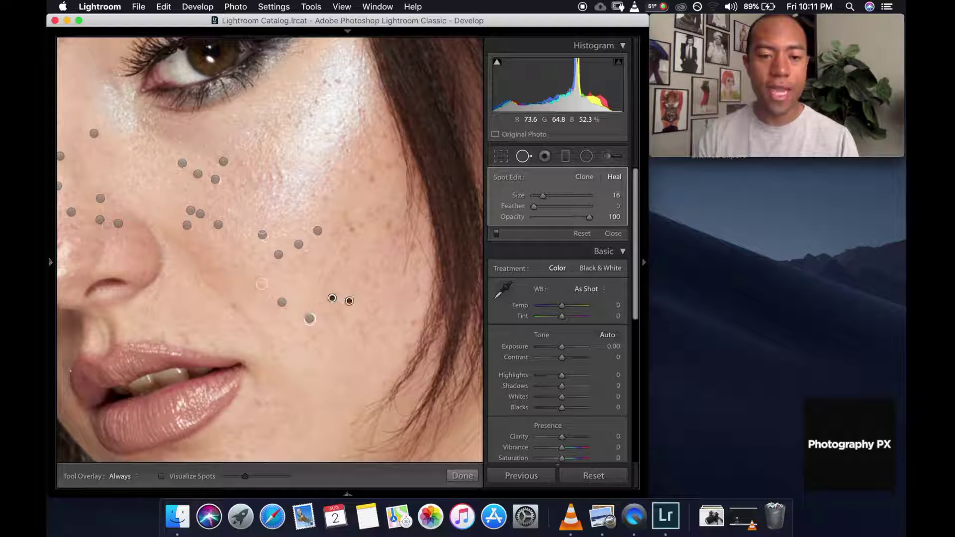
{"action": "left_click", "coordinate": [360, 323]}
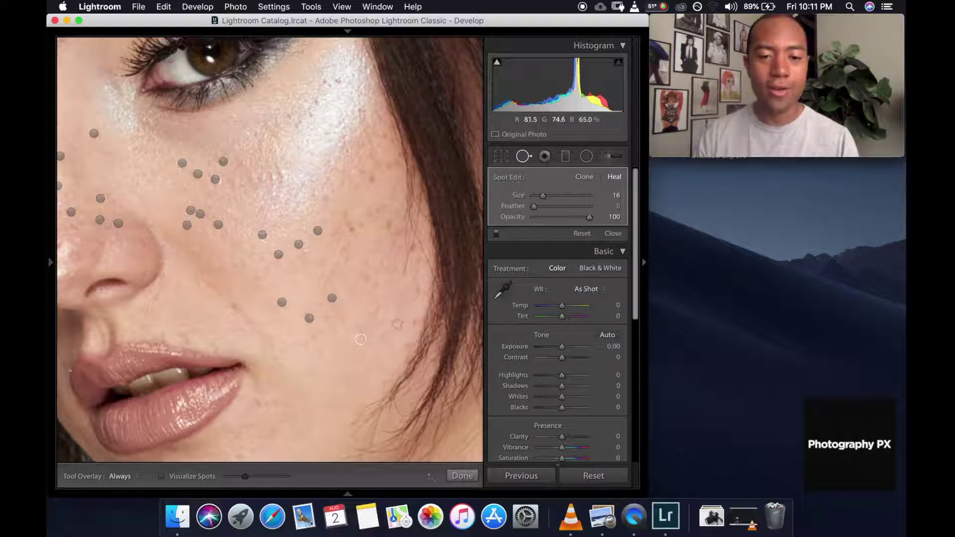
{"action": "left_click", "coordinate": [384, 325]}
{"action": "left_click", "coordinate": [397, 322]}
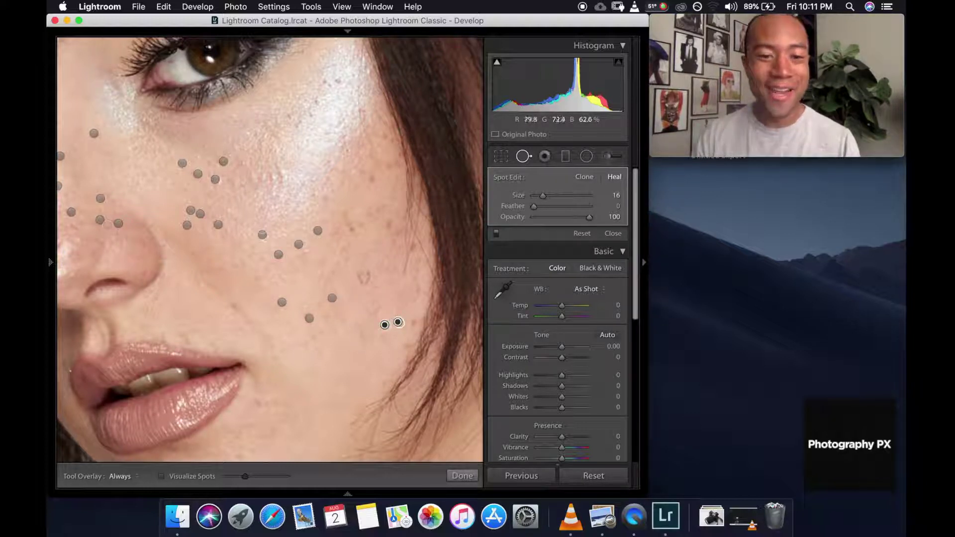
Heal the freckle-like spots on the outer cheek near the hairline, beside and below the shiny cheekbone highlight.
{"action": "left_click", "coordinate": [356, 278]}
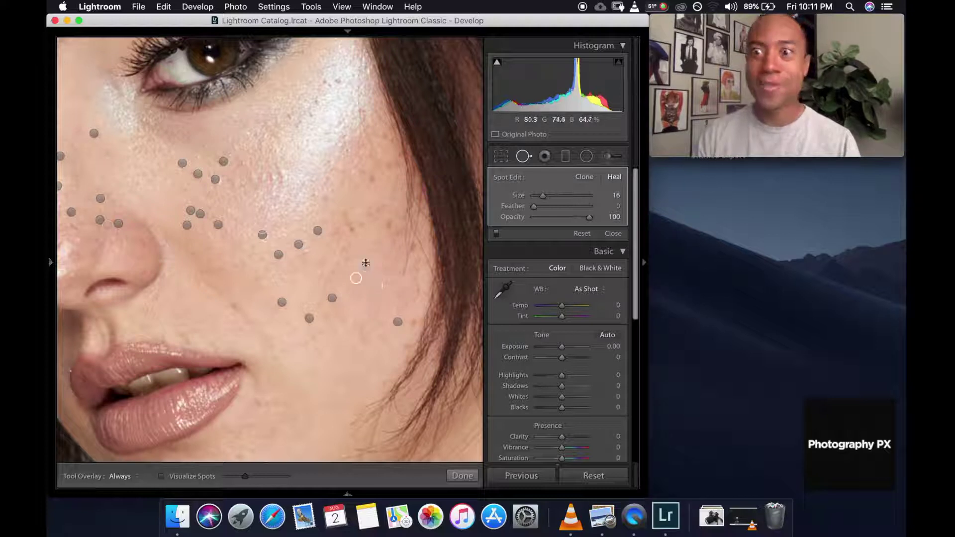
{"action": "left_click", "coordinate": [355, 228]}
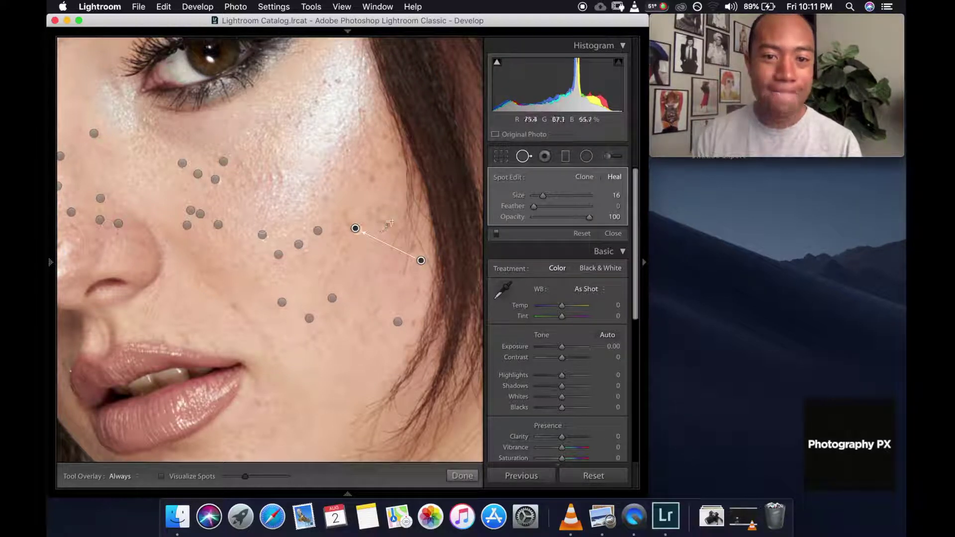
{"action": "left_click", "coordinate": [391, 221]}
{"action": "left_click", "coordinate": [387, 206]}
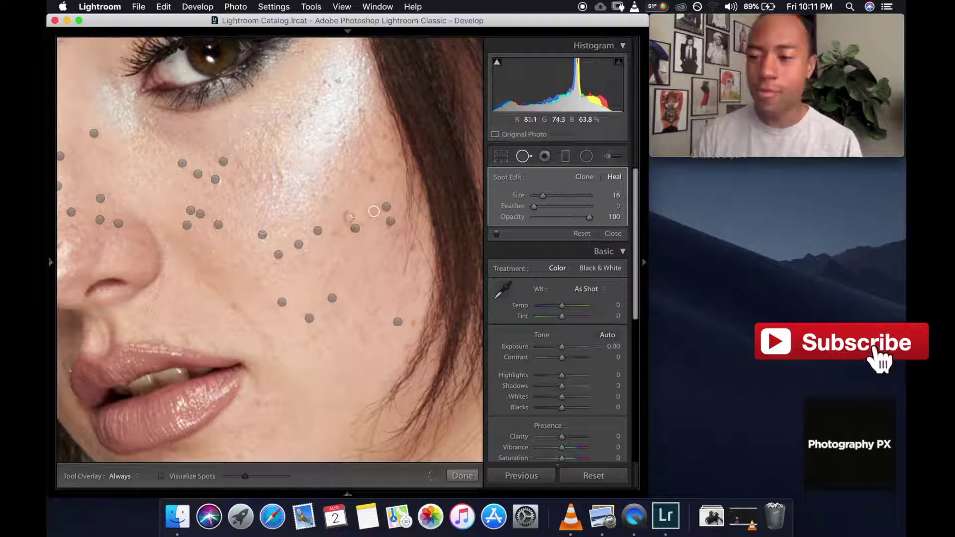
{"action": "left_click", "coordinate": [350, 216]}
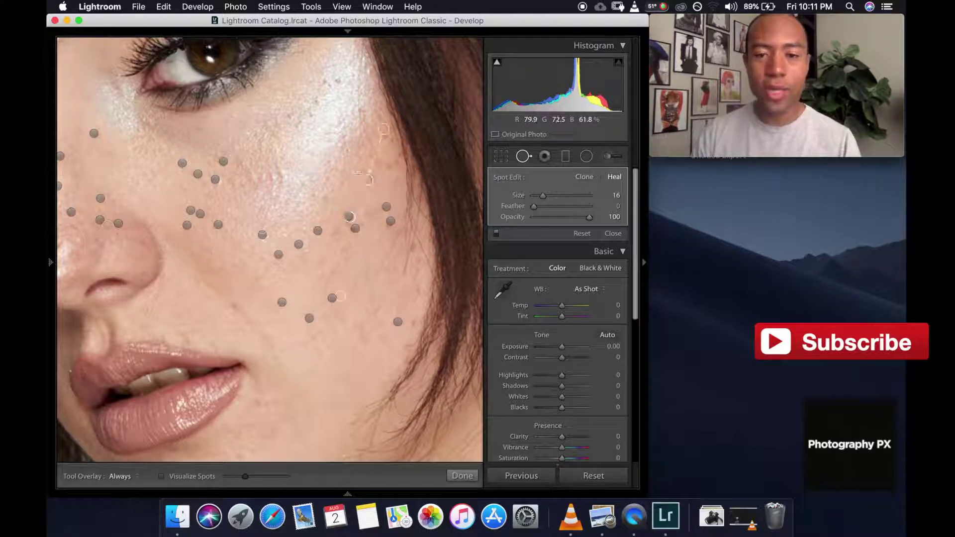
{"action": "left_click", "coordinate": [358, 173]}
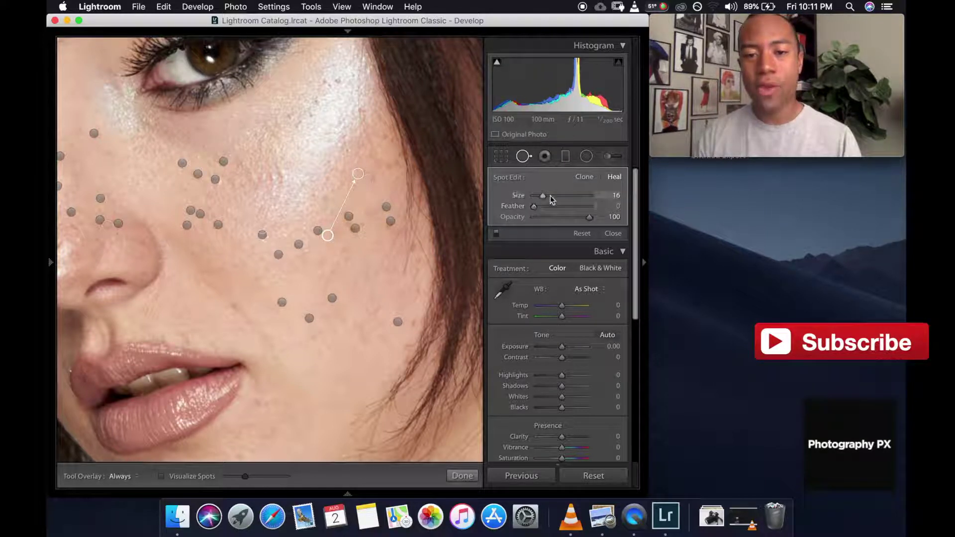
Try a size of 23 and a feather of 66 on the selected heal spot, then return the feather to 0.
{"action": "mouse_move", "coordinate": [542, 199]}
{"action": "left_mouse_down"}
{"action": "mouse_move", "coordinate": [599, 205]}
{"action": "mouse_move", "coordinate": [544, 194]}
{"action": "left_mouse_up"}
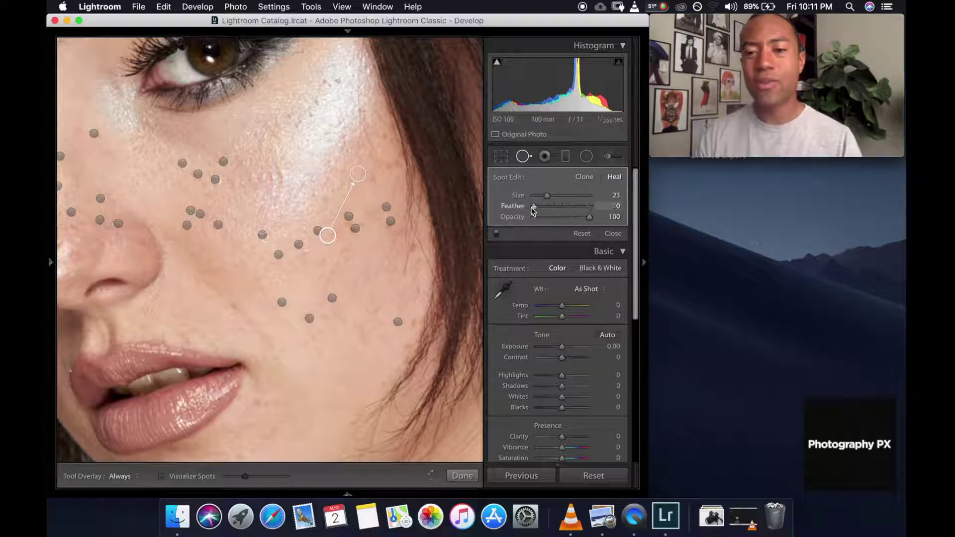
{"action": "left_click_drag", "start_coordinate": [534, 206], "coordinate": [575, 208]}
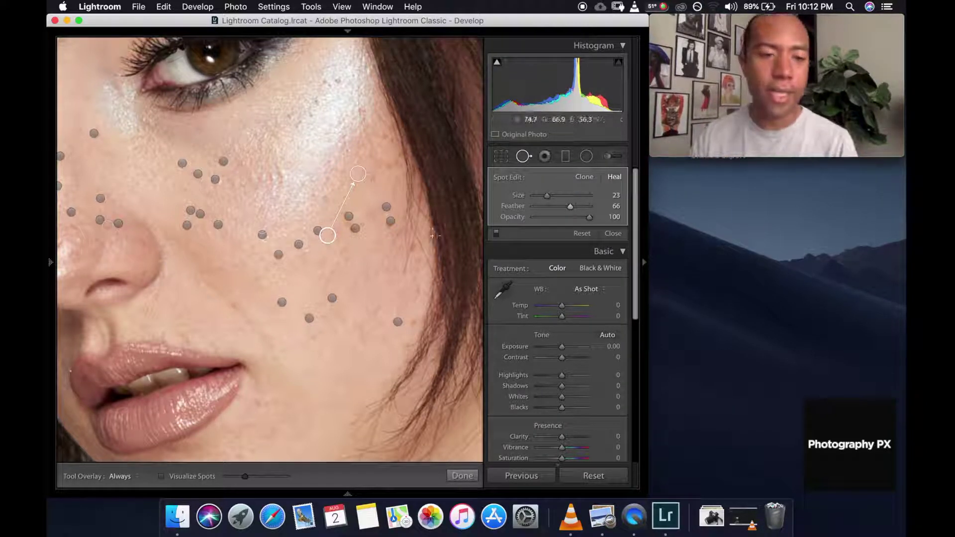
{"action": "left_click_drag", "start_coordinate": [570, 207], "coordinate": [566, 209]}
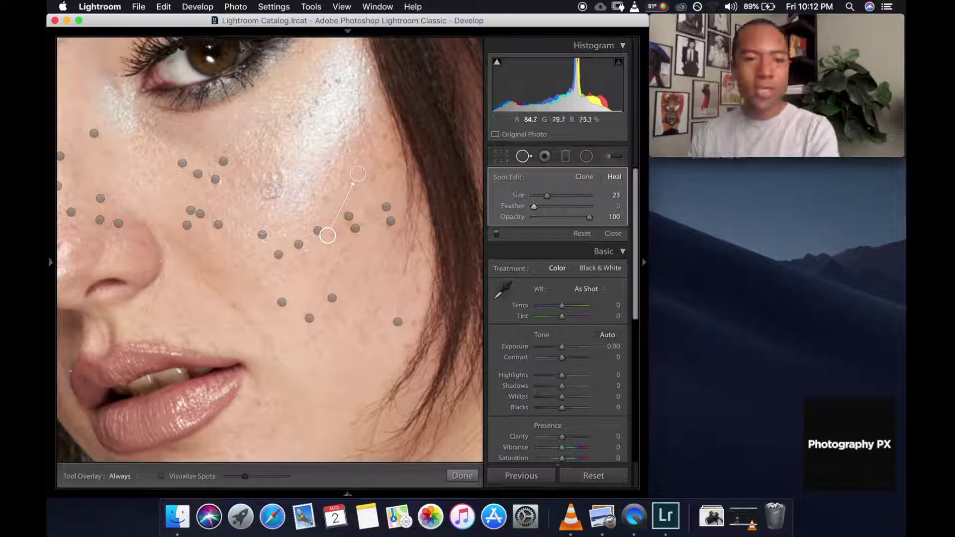
Set the healing size to 13 and heal the small spots on the upper cheek below the eye and along the shiny highlight.
{"action": "scroll", "coordinate": [282, 172], "scroll_direction": "down", "scroll_amount": 5}
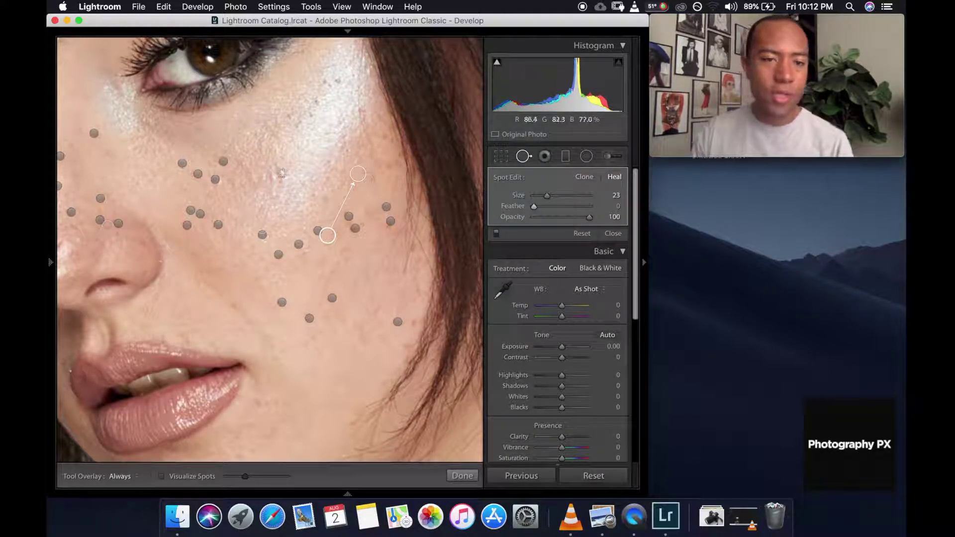
{"action": "left_click", "coordinate": [282, 175]}
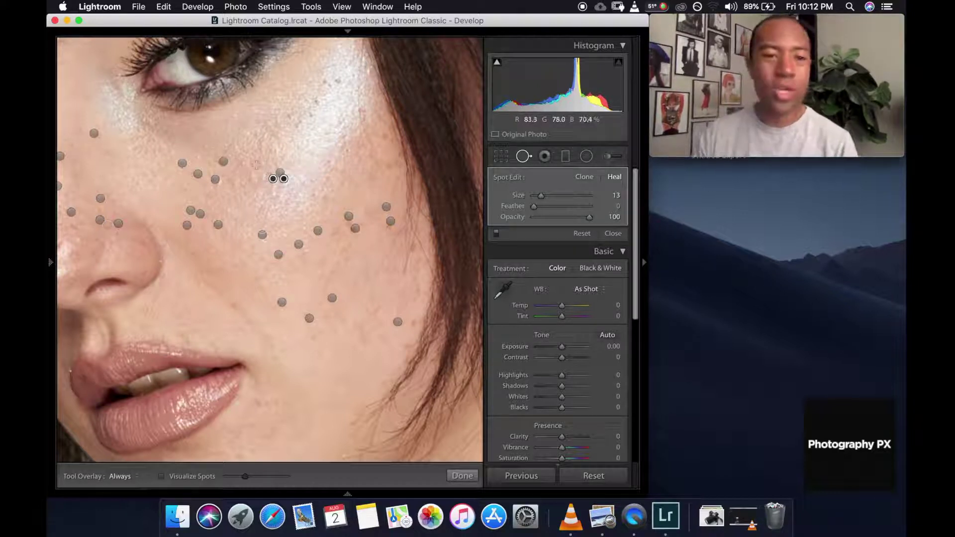
{"action": "left_click", "coordinate": [234, 184]}
{"action": "left_click", "coordinate": [229, 157]}
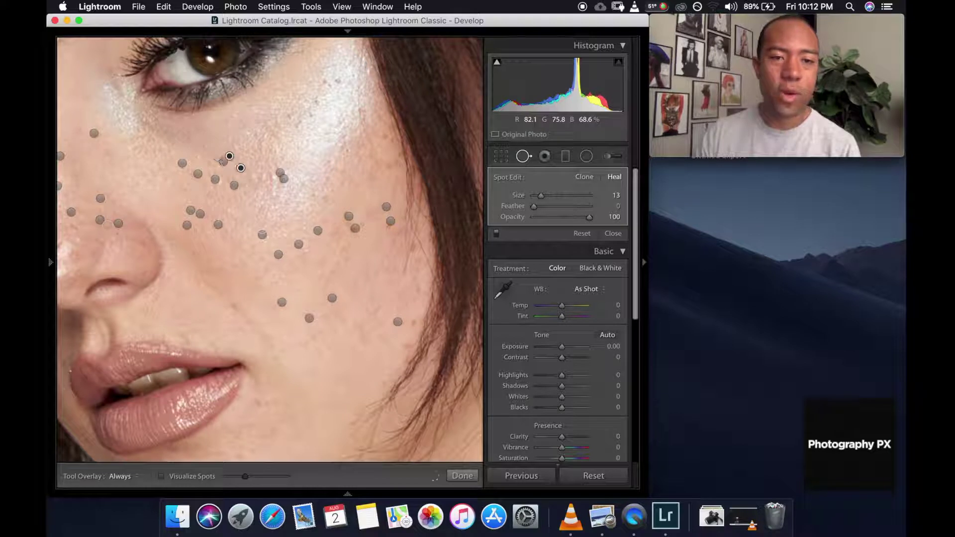
{"action": "left_click", "coordinate": [288, 118]}
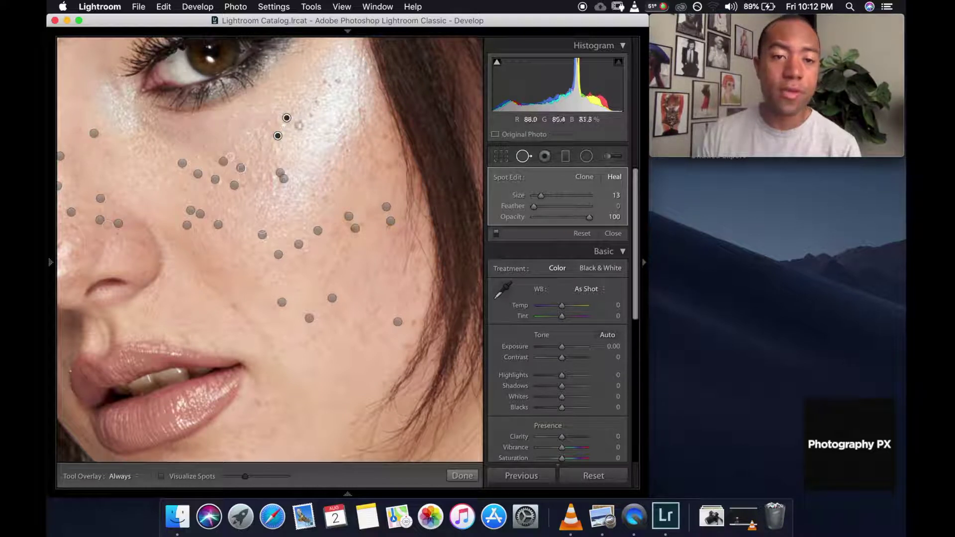
{"action": "left_click", "coordinate": [313, 103]}
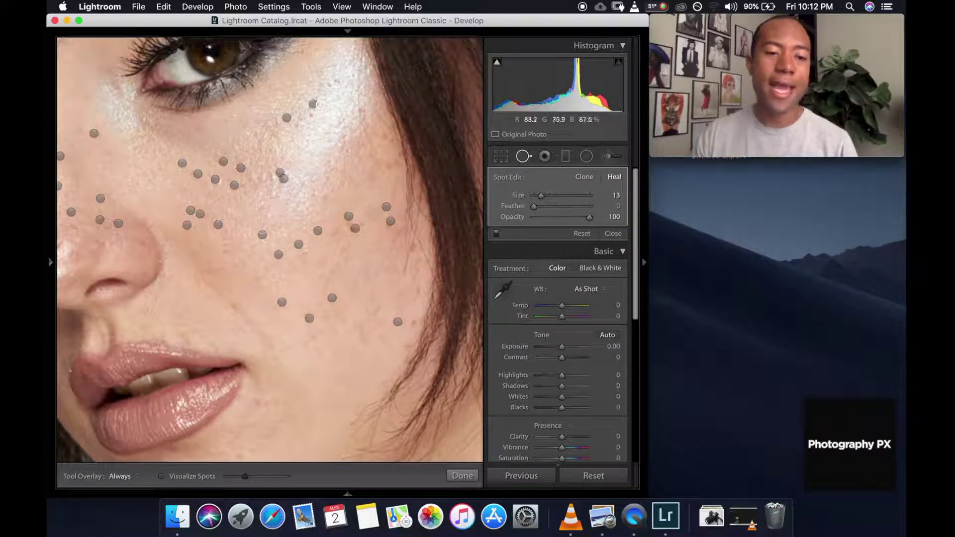
Heal the spots in the fold beside the nostril and around the lower edge of the shiny cheek highlight.
{"action": "left_click", "coordinate": [222, 269]}
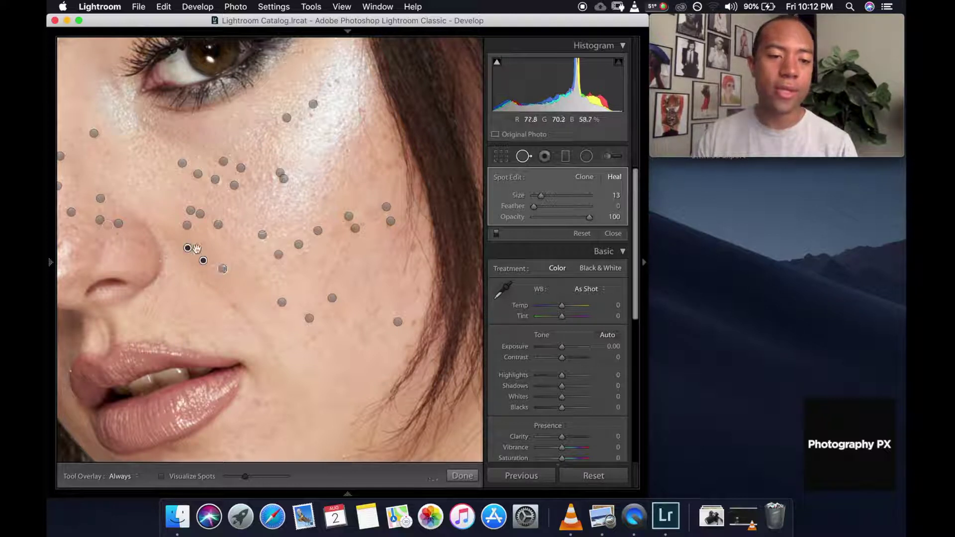
{"action": "left_click", "coordinate": [313, 198]}
{"action": "left_click", "coordinate": [327, 178]}
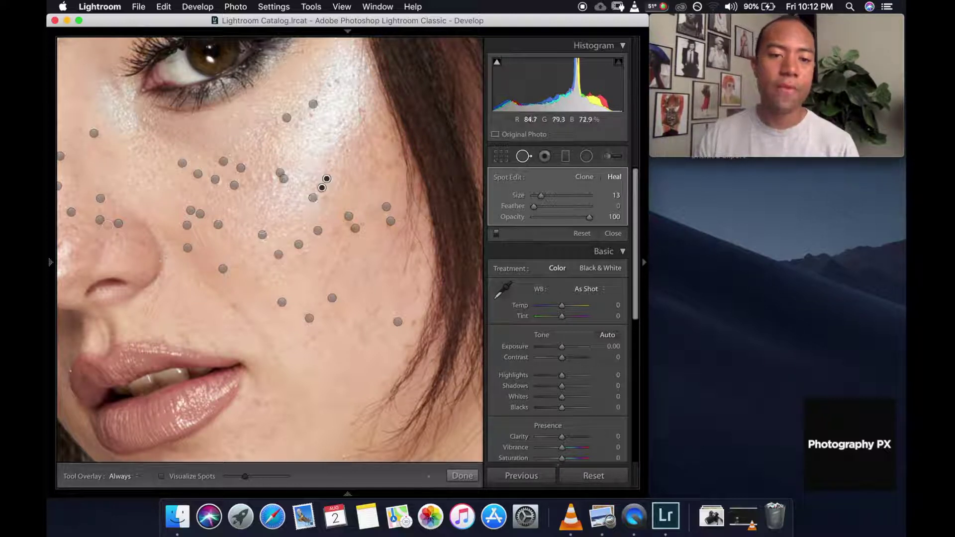
{"action": "left_click", "coordinate": [292, 167]}
Heal the blemishes just beside the mouth corner and across the side of the chin toward the jawline.
{"action": "scroll", "coordinate": [281, 294], "scroll_direction": "down", "scroll_amount": 5}
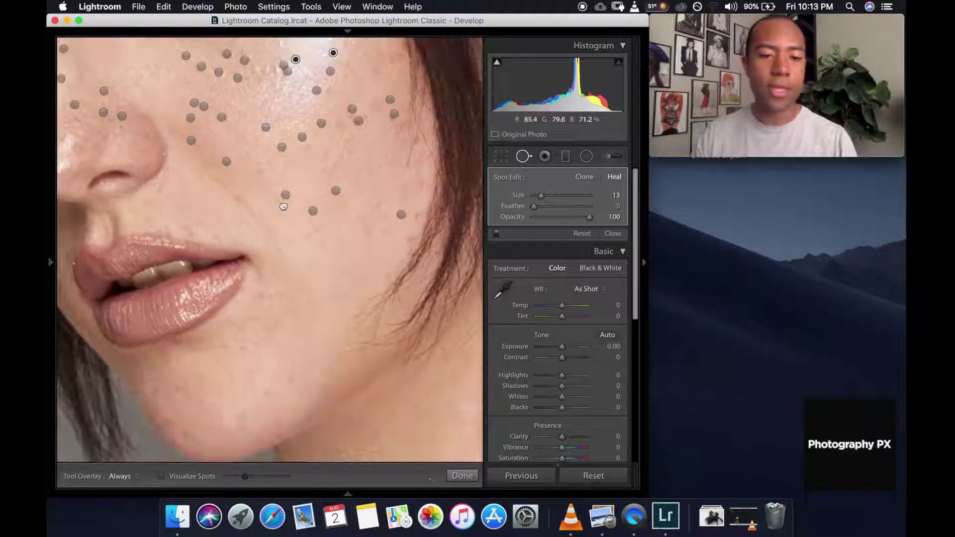
{"action": "left_click", "coordinate": [257, 291]}
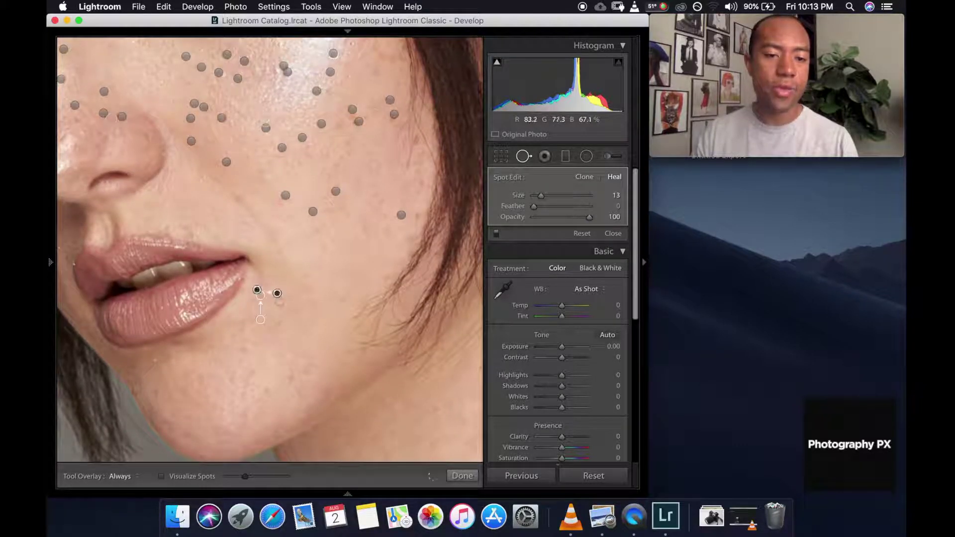
{"action": "left_click", "coordinate": [238, 350]}
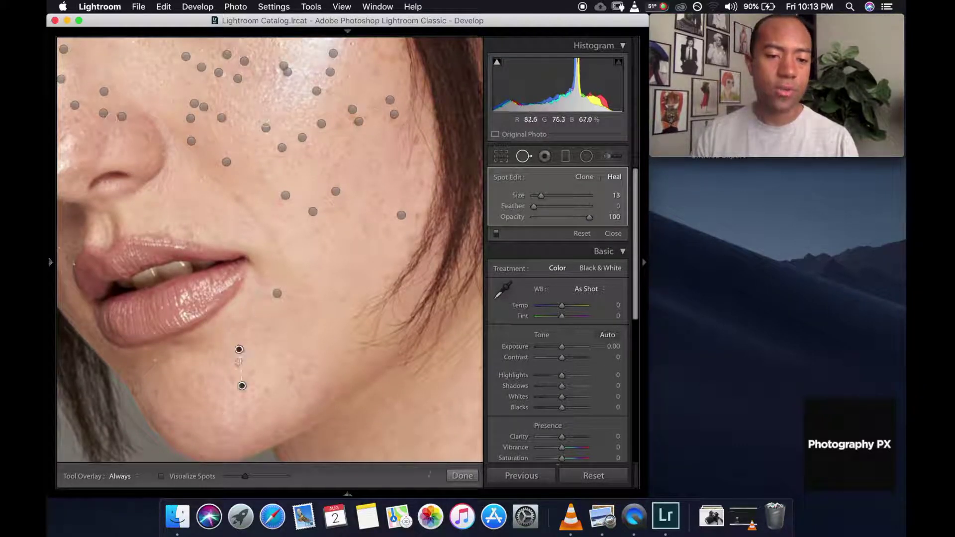
{"action": "left_click", "coordinate": [277, 355]}
{"action": "left_click", "coordinate": [278, 363]}
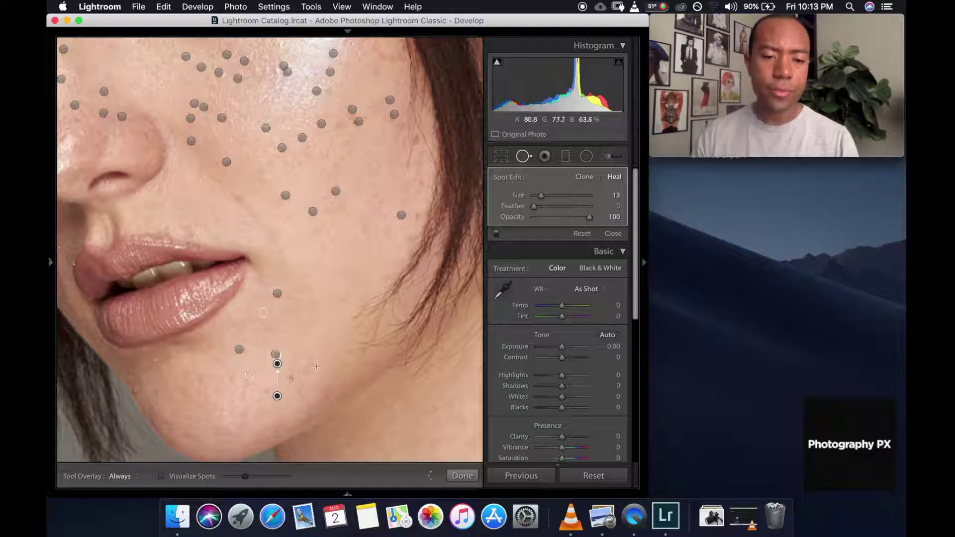
{"action": "left_click", "coordinate": [287, 380]}
{"action": "left_click", "coordinate": [313, 367]}
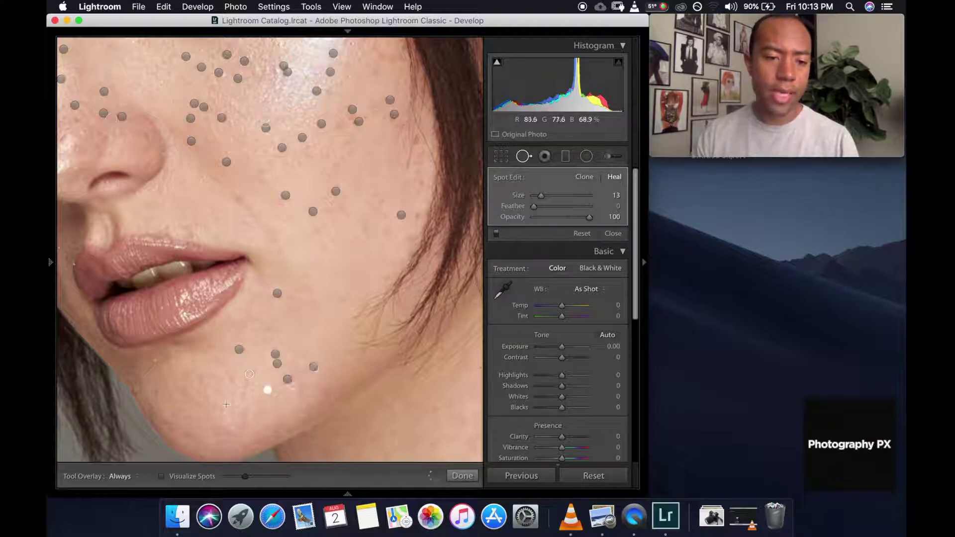
{"action": "left_click", "coordinate": [256, 370]}
{"action": "key", "text": "BackSpace"}
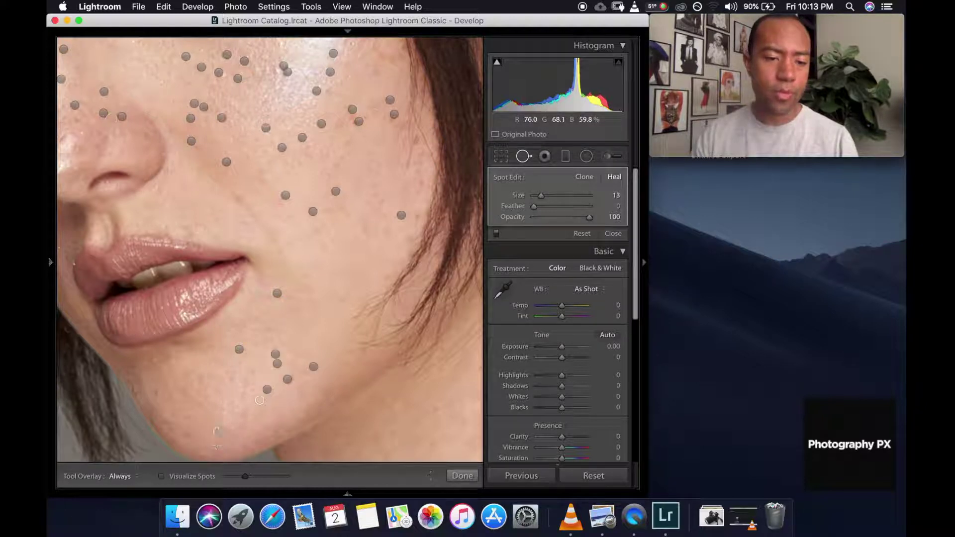
Heal the cluster of small spots on the tip and shadowed edge of the chin.
{"action": "left_click", "coordinate": [227, 452]}
{"action": "left_click", "coordinate": [185, 438]}
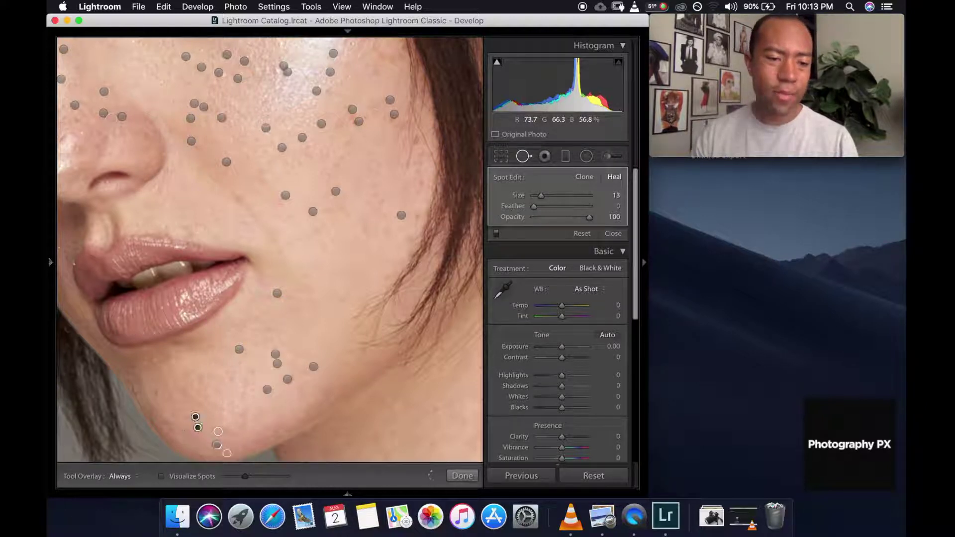
{"action": "left_click", "coordinate": [187, 417]}
{"action": "left_click", "coordinate": [199, 406]}
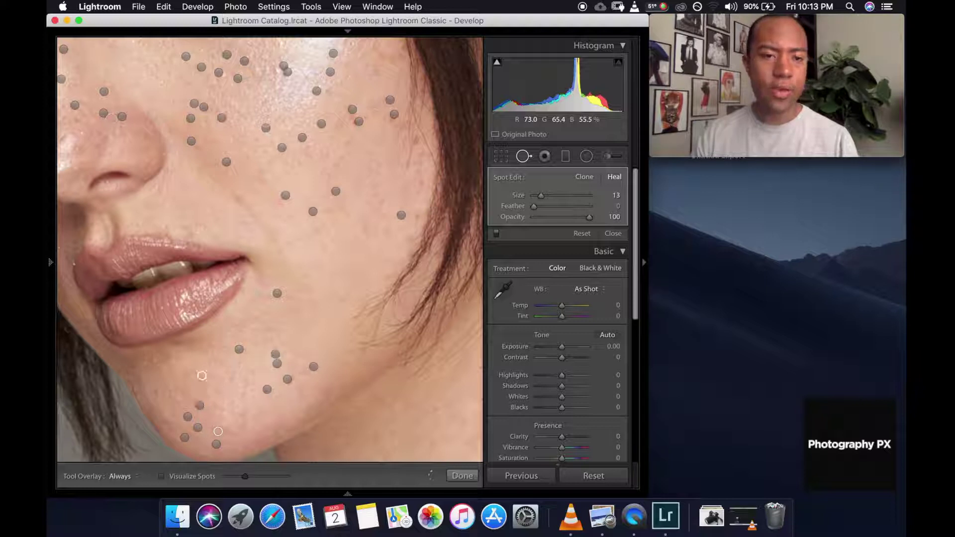
Examine the healed skin on the cheeks, nose, forehead, brow area, chin and neck for remaining blemishes.
{"action": "mouse_move", "coordinate": [226, 225]}
{"action": "left_mouse_down"}
{"action": "mouse_move", "coordinate": [230, 268]}
{"action": "mouse_move", "coordinate": [265, 318]}
{"action": "left_mouse_up"}
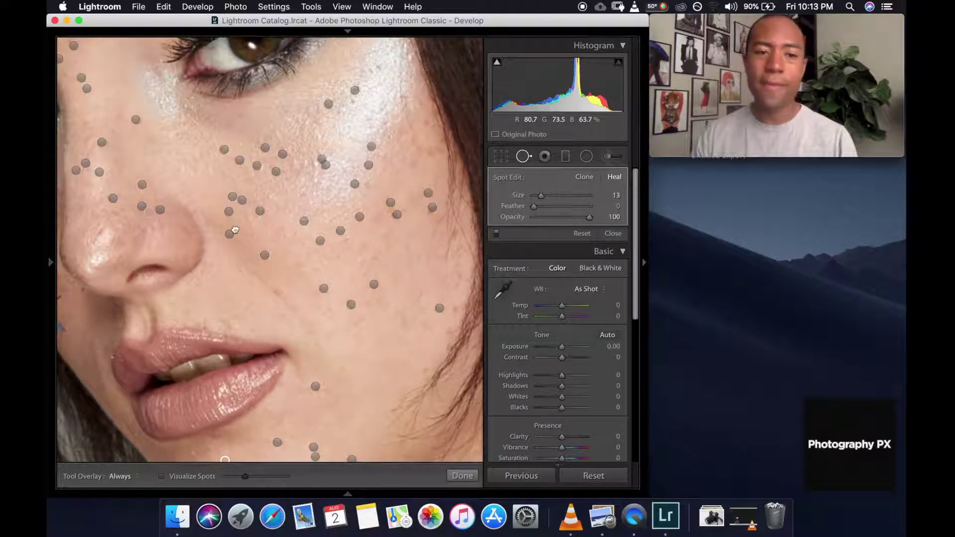
{"action": "scroll", "coordinate": [237, 231], "scroll_direction": "up", "scroll_amount": 10}
{"action": "scroll", "coordinate": [239, 236], "scroll_direction": "up", "scroll_amount": 8}
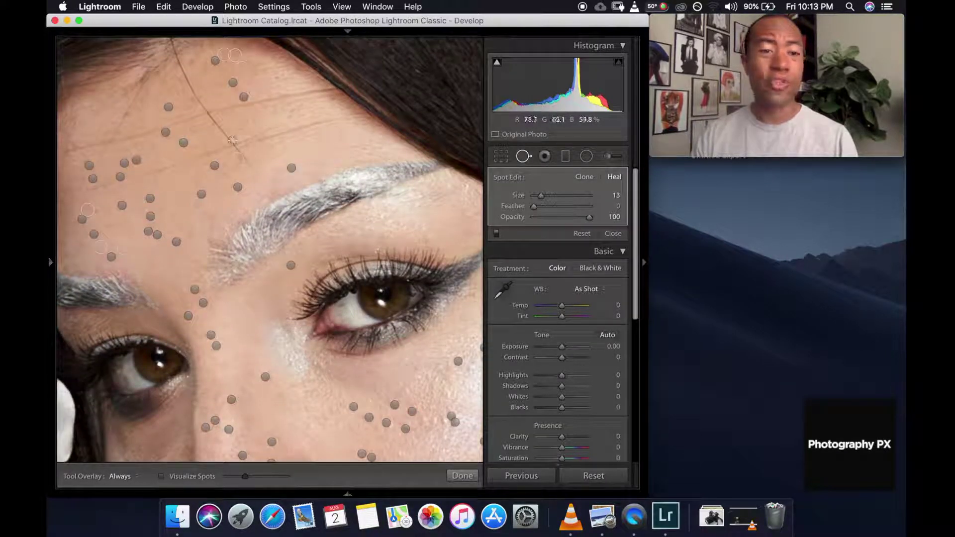
{"action": "scroll", "coordinate": [225, 134], "scroll_direction": "left", "scroll_amount": 5}
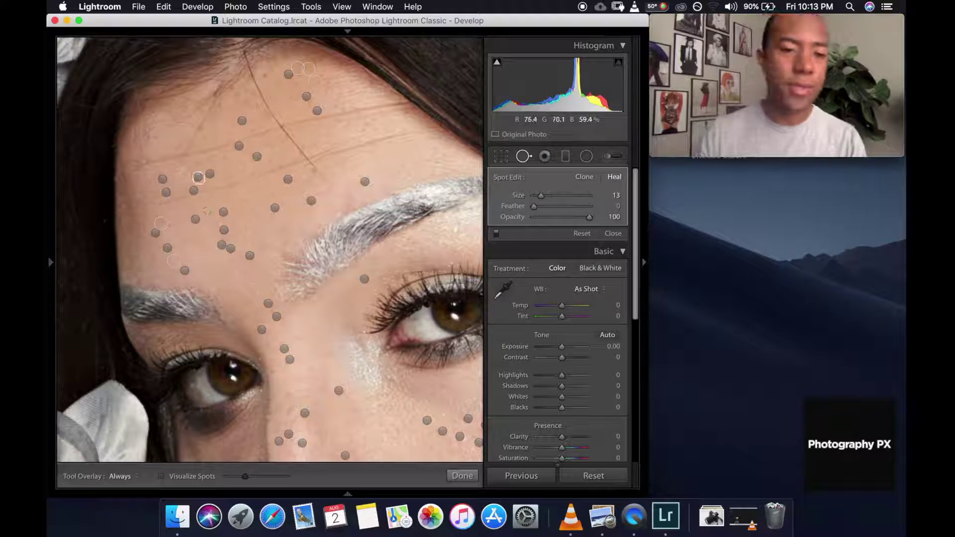
{"action": "scroll", "coordinate": [233, 206], "scroll_direction": "right", "scroll_amount": 2}
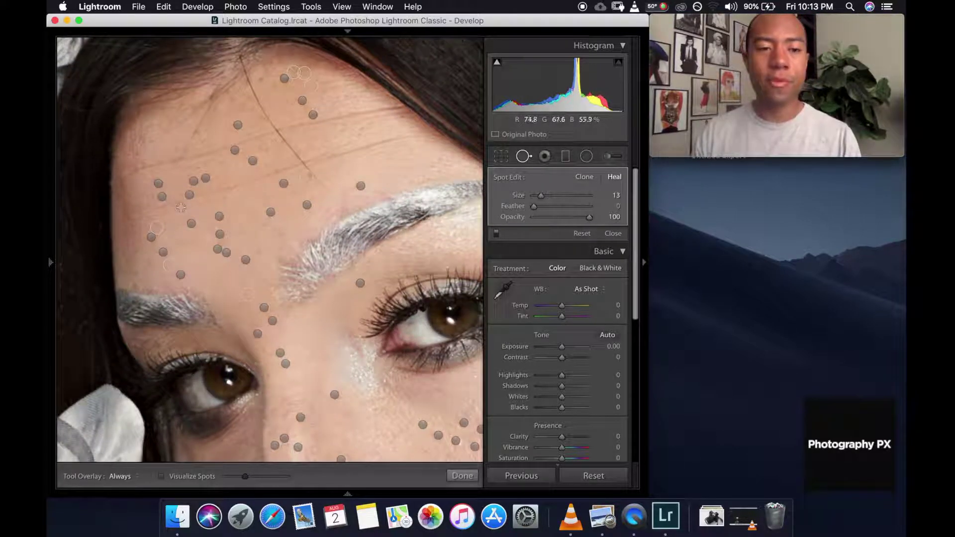
{"action": "scroll", "coordinate": [265, 241], "scroll_direction": "right", "scroll_amount": 10}
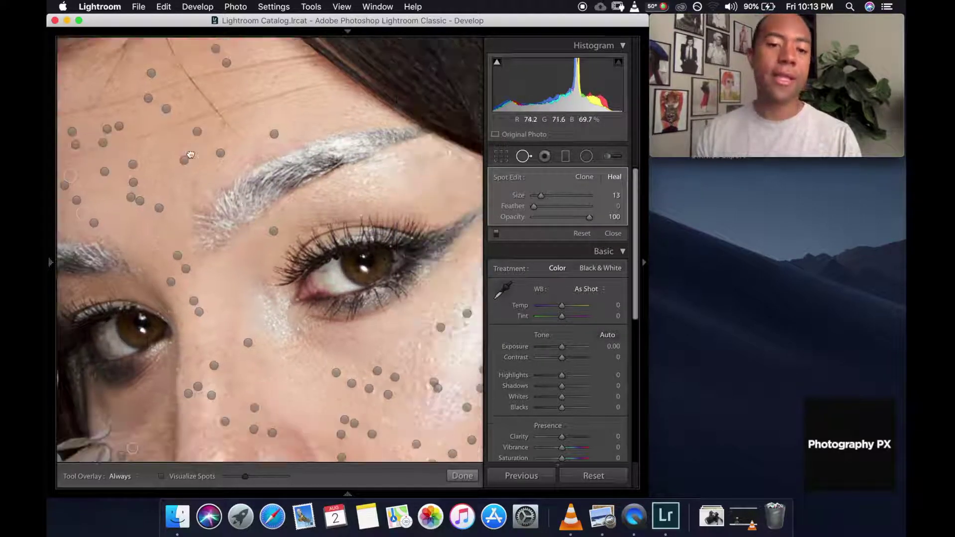
{"action": "scroll", "coordinate": [265, 241], "scroll_direction": "down", "scroll_amount": 12}
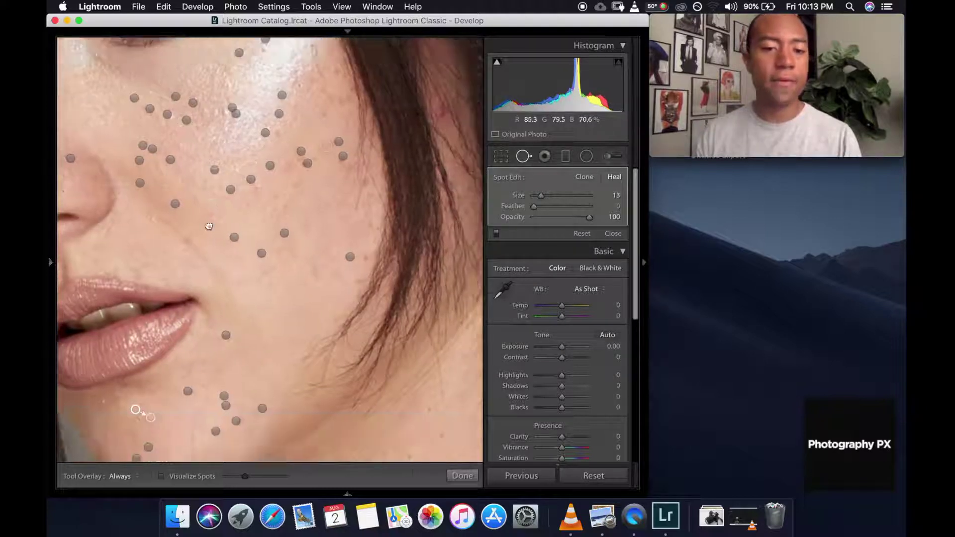
{"action": "scroll", "coordinate": [242, 264], "scroll_direction": "down", "scroll_amount": 6}
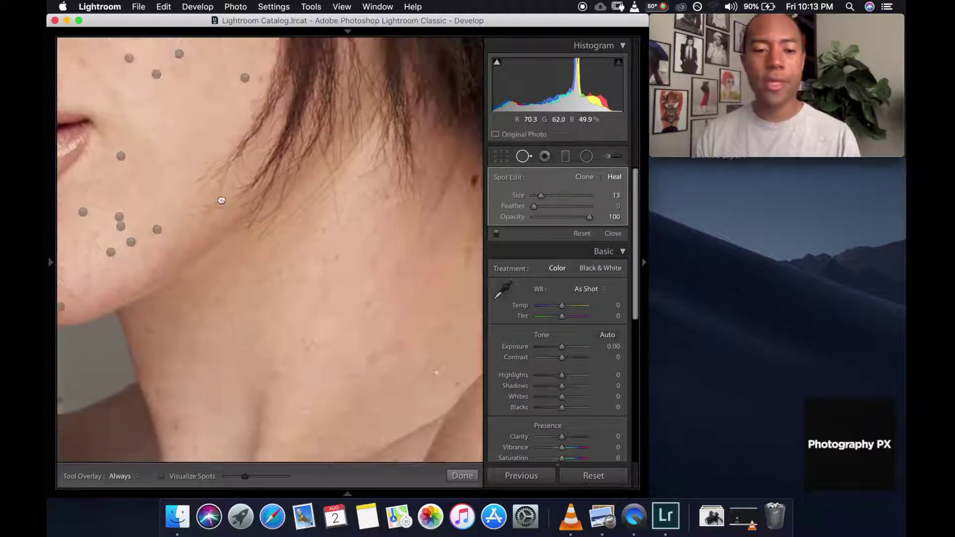
Heal a mark on the side of the neck below the dark hair with a size of 23.
{"action": "scroll", "coordinate": [237, 251], "scroll_direction": "right", "scroll_amount": 5}
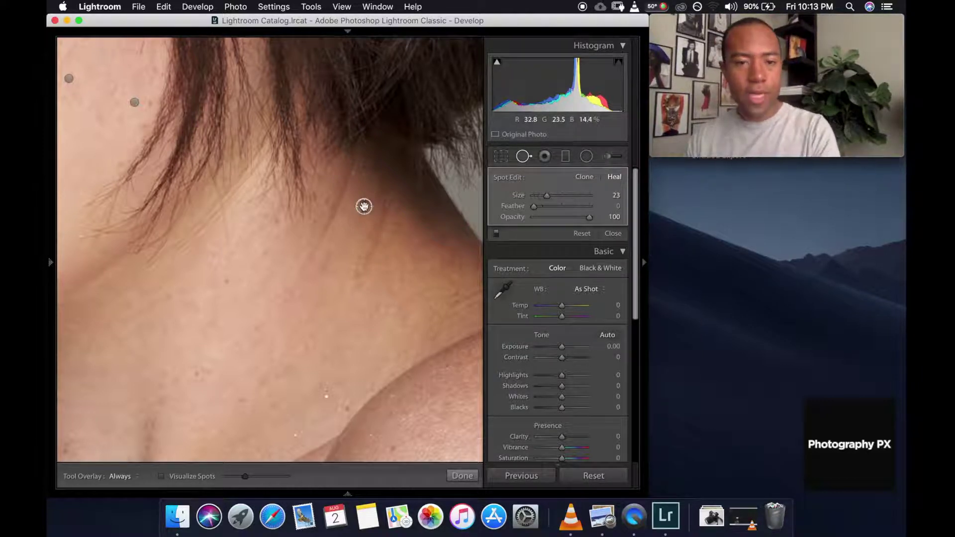
{"action": "left_click", "coordinate": [364, 206]}
{"action": "scroll", "coordinate": [581, 199], "scroll_direction": "up", "scroll_amount": 5}
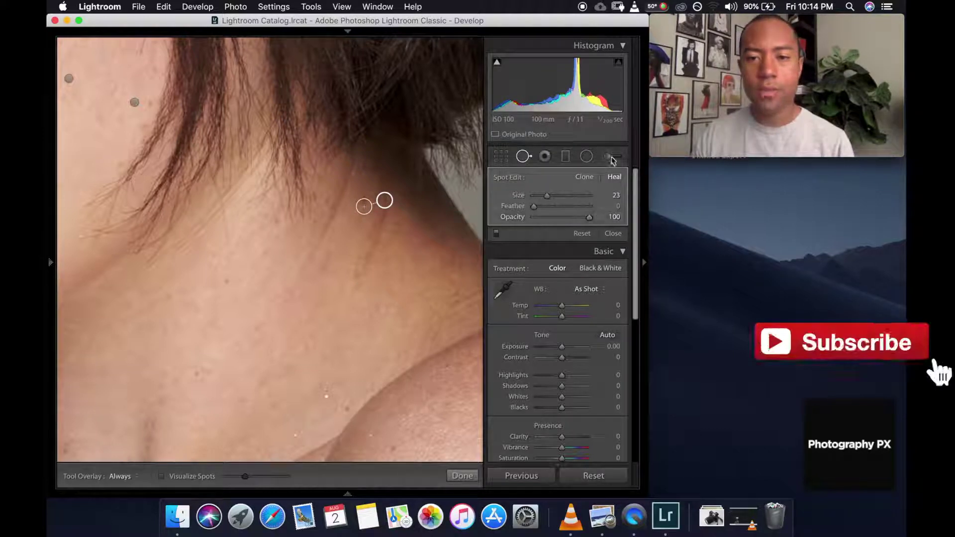
Switch to the Adjustment Brush and close it again to view the retouched face without heal pins.
{"action": "key", "text": "k"}
{"action": "scroll", "coordinate": [297, 238], "scroll_direction": "up", "scroll_amount": 10}
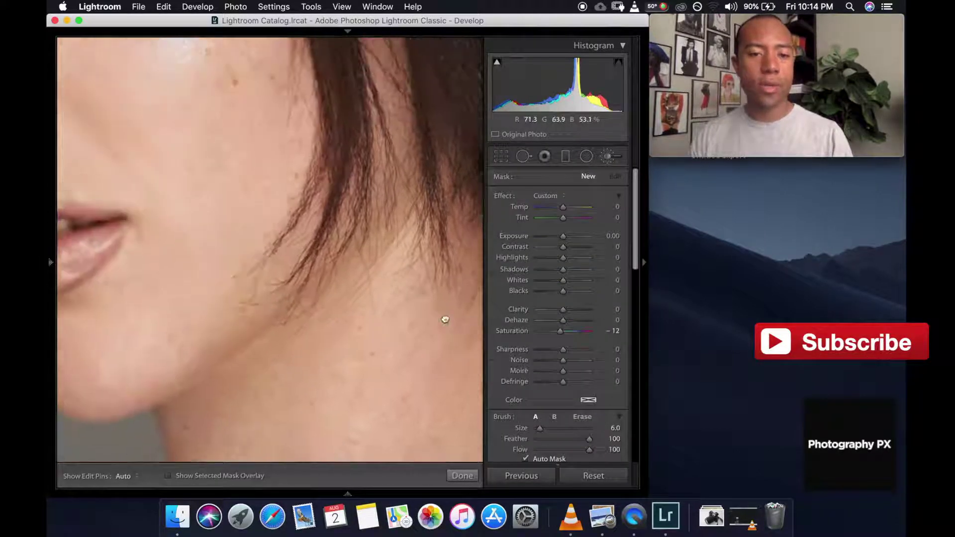
{"action": "left_click", "coordinate": [609, 157]}
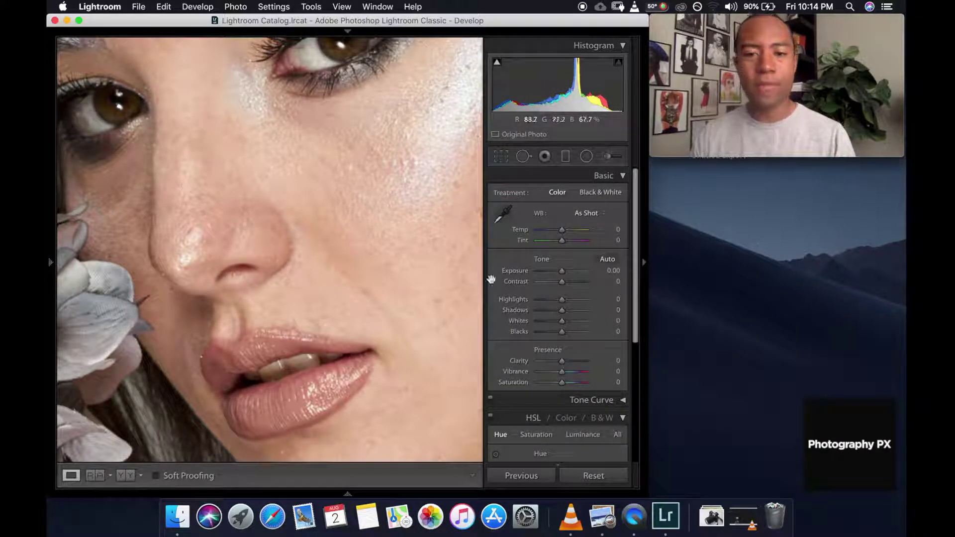
Reactivate the Spot Removal tool, hide the filmstrip and set the tool overlay to Never.
{"action": "left_click", "coordinate": [530, 157]}
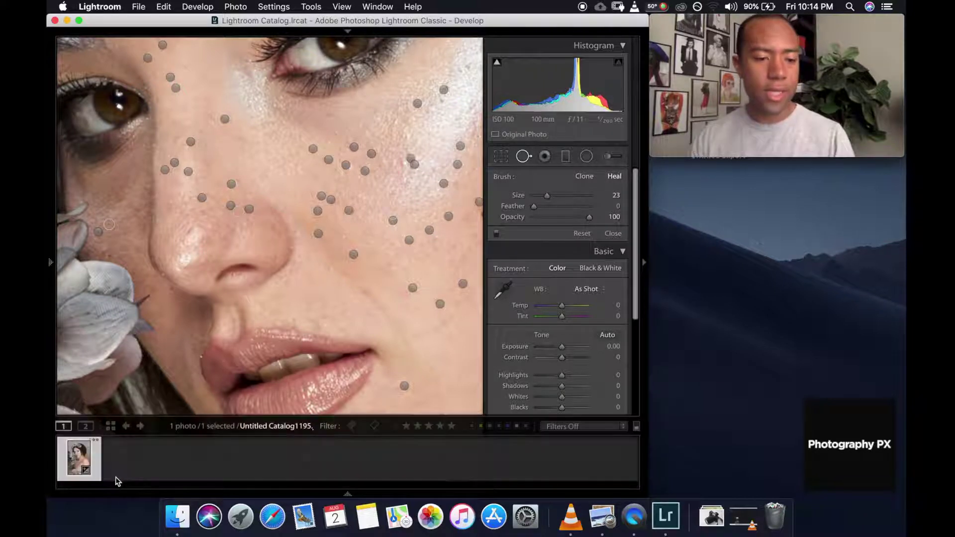
{"action": "left_click", "coordinate": [107, 496]}
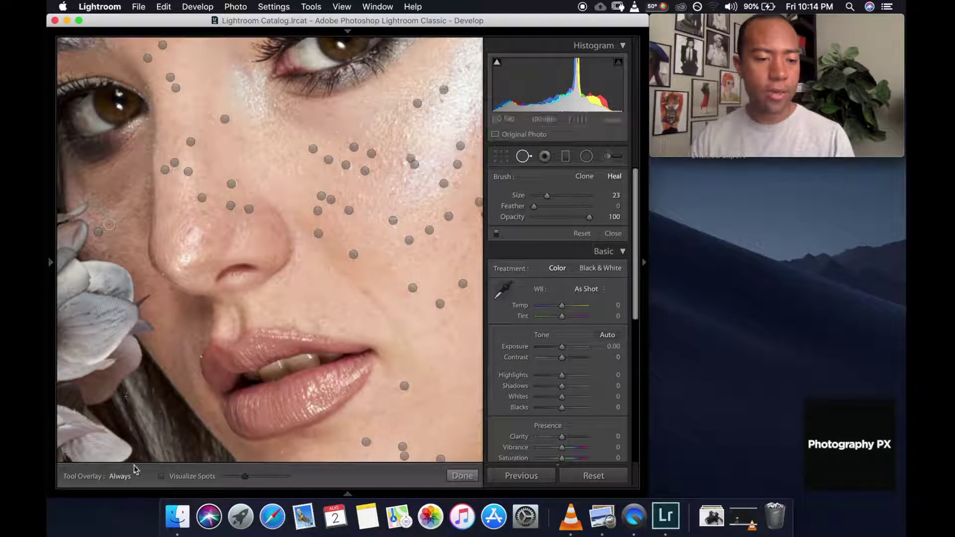
{"action": "left_click", "coordinate": [128, 477]}
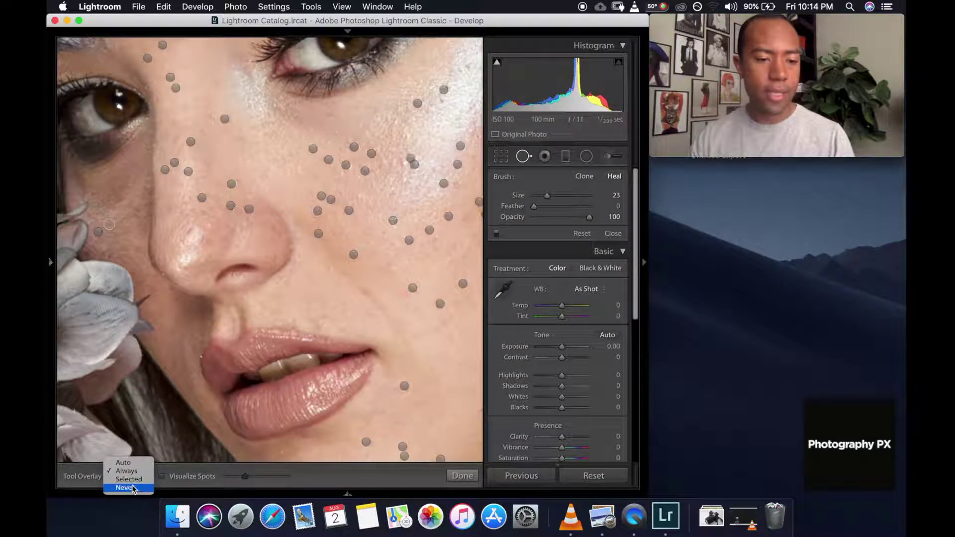
{"action": "left_click", "coordinate": [134, 489]}
Examine the skin on the cheek, forehead, mouth area and chin with the heal pins hidden.
{"action": "left_click_drag", "start_coordinate": [401, 258], "coordinate": [324, 290]}
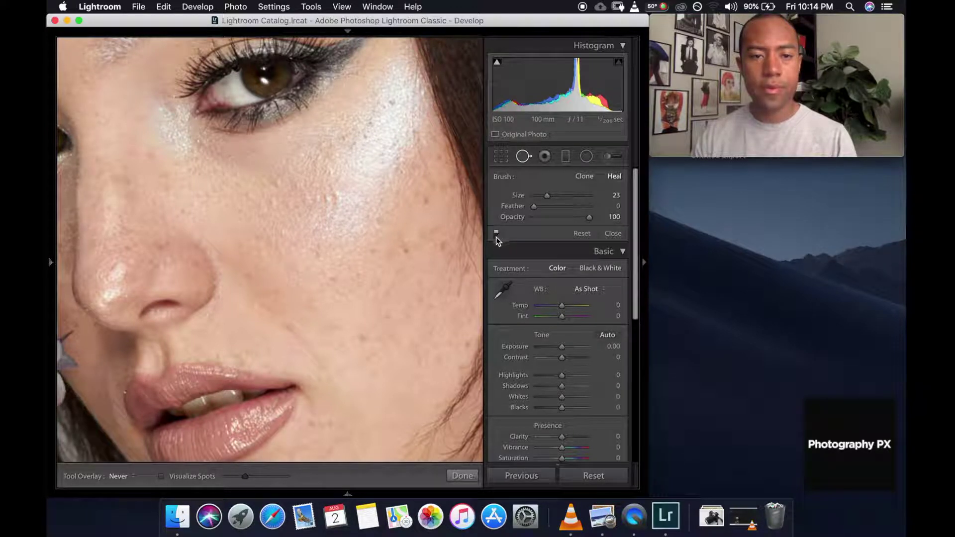
{"action": "left_click_drag", "start_coordinate": [324, 138], "coordinate": [486, 360]}
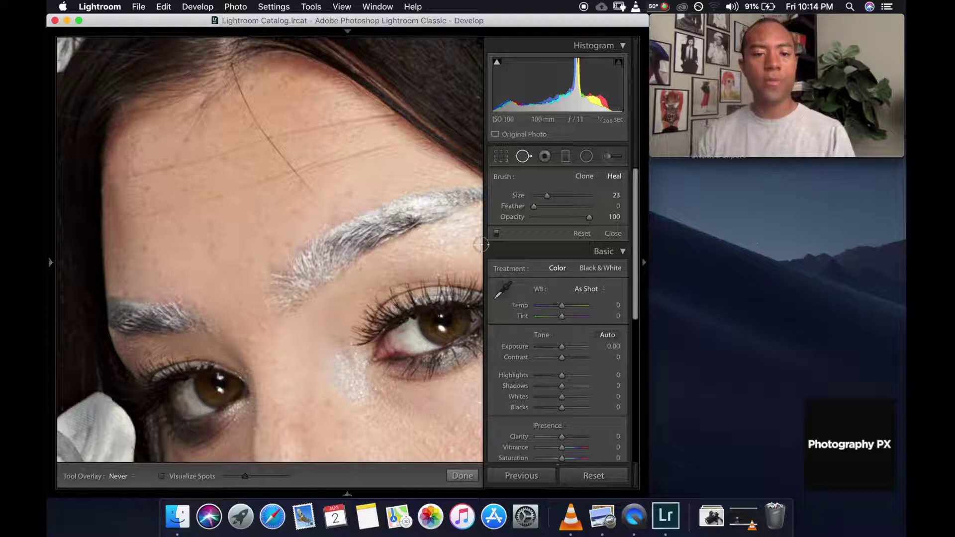
{"action": "scroll", "coordinate": [354, 314], "scroll_direction": "down", "scroll_amount": 5}
{"action": "scroll", "coordinate": [353, 314], "scroll_direction": "right", "scroll_amount": 3}
{"action": "scroll", "coordinate": [354, 314], "scroll_direction": "down", "scroll_amount": 5}
{"action": "scroll", "coordinate": [354, 314], "scroll_direction": "right", "scroll_amount": 2}
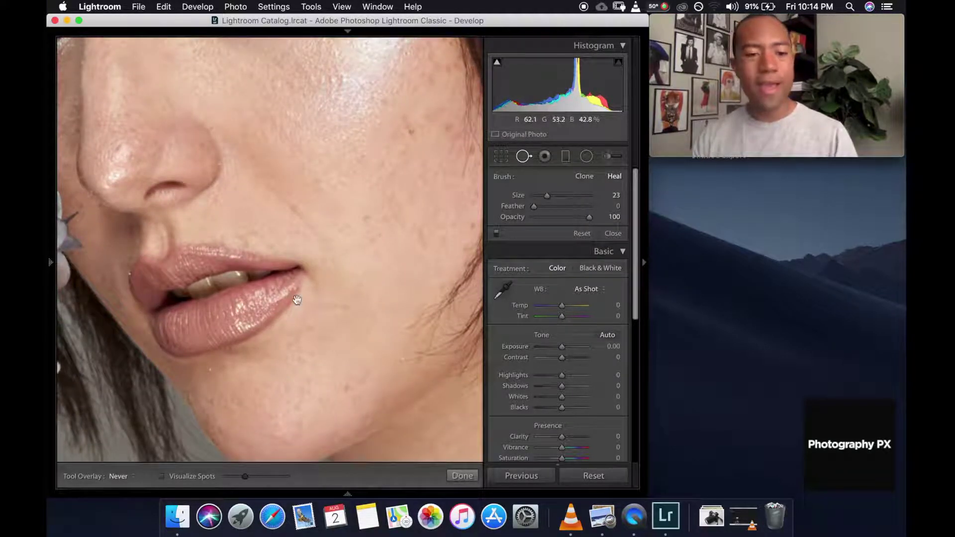
Compare the cheek and mouth area with the spot removals turned off and on, and view the whole portrait.
{"action": "scroll", "coordinate": [297, 301], "scroll_direction": "down", "scroll_amount": 5}
{"action": "scroll", "coordinate": [291, 294], "scroll_direction": "up", "scroll_amount": 3}
{"action": "scroll", "coordinate": [288, 288], "scroll_direction": "right", "scroll_amount": 3}
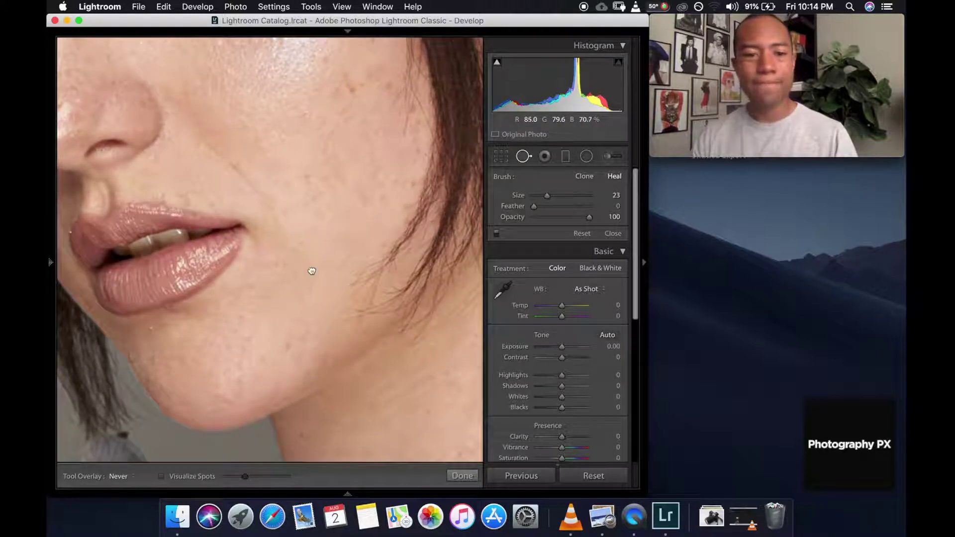
{"action": "scroll", "coordinate": [314, 269], "scroll_direction": "up", "scroll_amount": 5}
{"action": "left_click", "coordinate": [496, 233]}
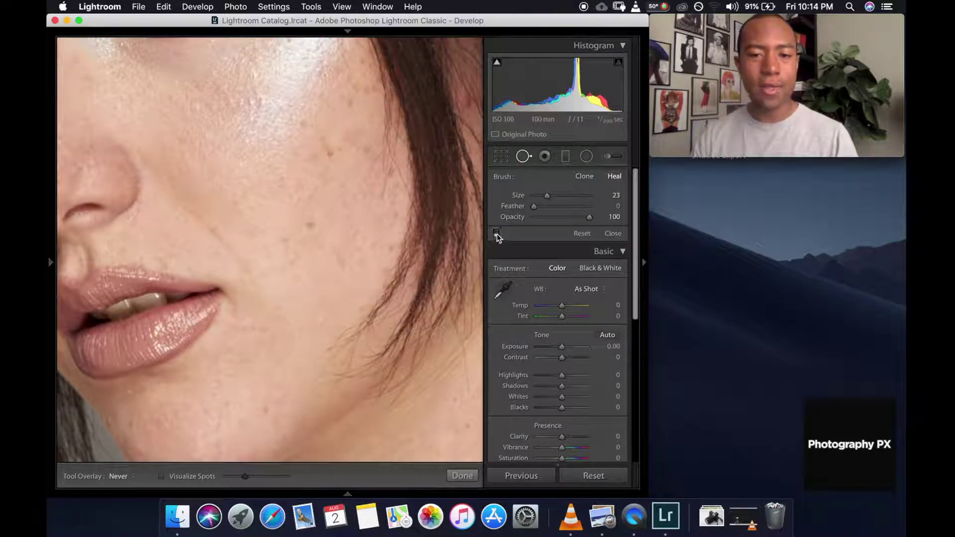
{"action": "left_click", "coordinate": [496, 232]}
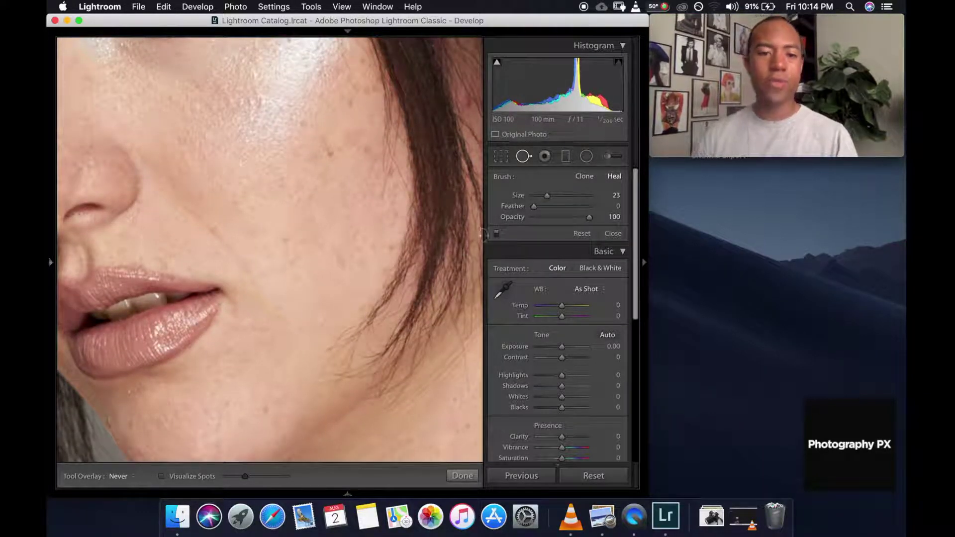
{"action": "key", "text": "z"}
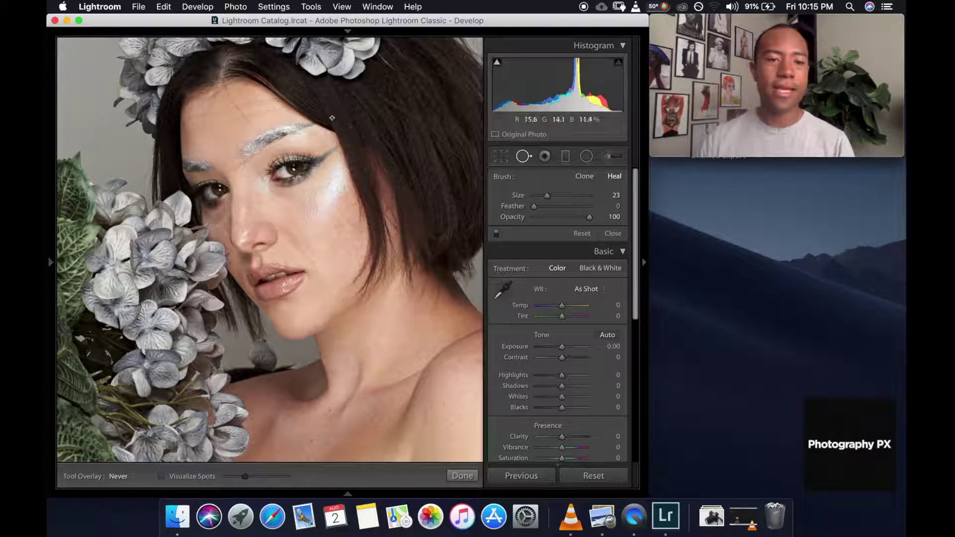
Heal two marks on the cheek beside the dark hair strands, using size 17 for the first and 23 for the one closest to the hair.
{"action": "key", "text": "z"}
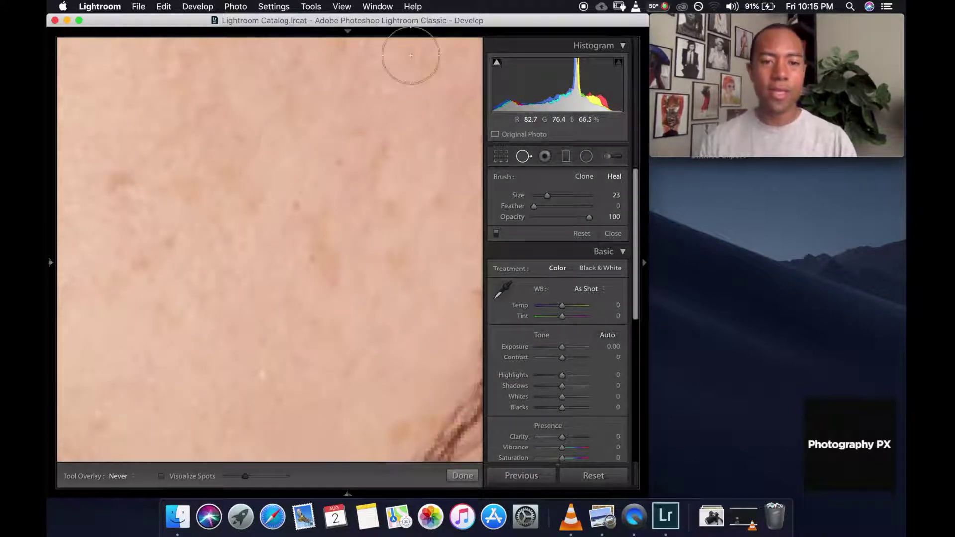
{"action": "scroll", "coordinate": [331, 186], "scroll_direction": "right", "scroll_amount": 10}
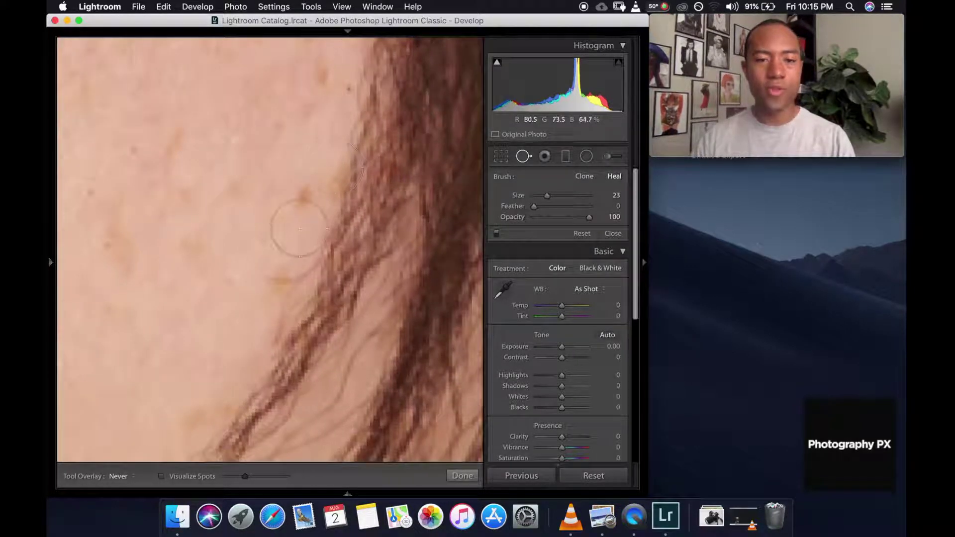
{"action": "scroll", "coordinate": [306, 217], "scroll_direction": "down", "scroll_amount": 2}
{"action": "scroll", "coordinate": [306, 218], "scroll_direction": "down", "scroll_amount": 4}
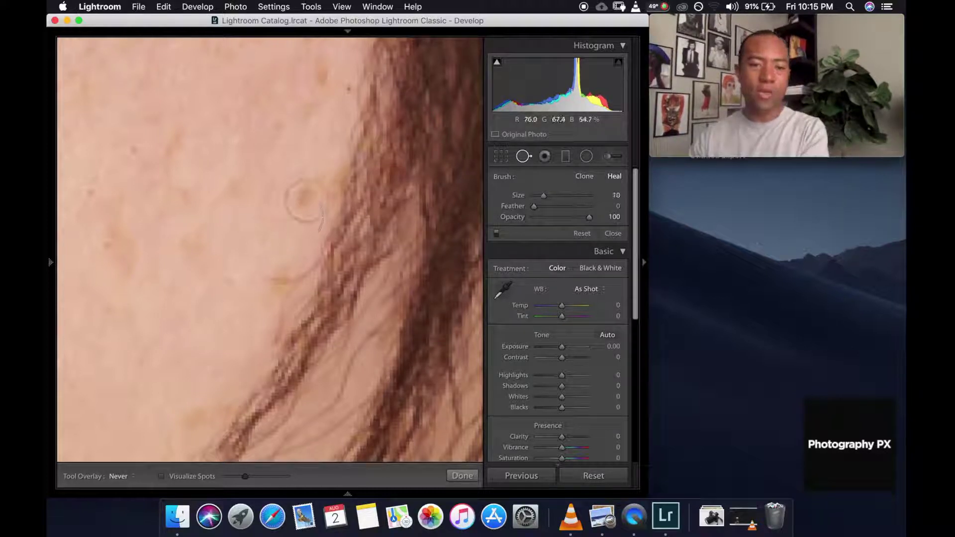
{"action": "left_click", "coordinate": [305, 201]}
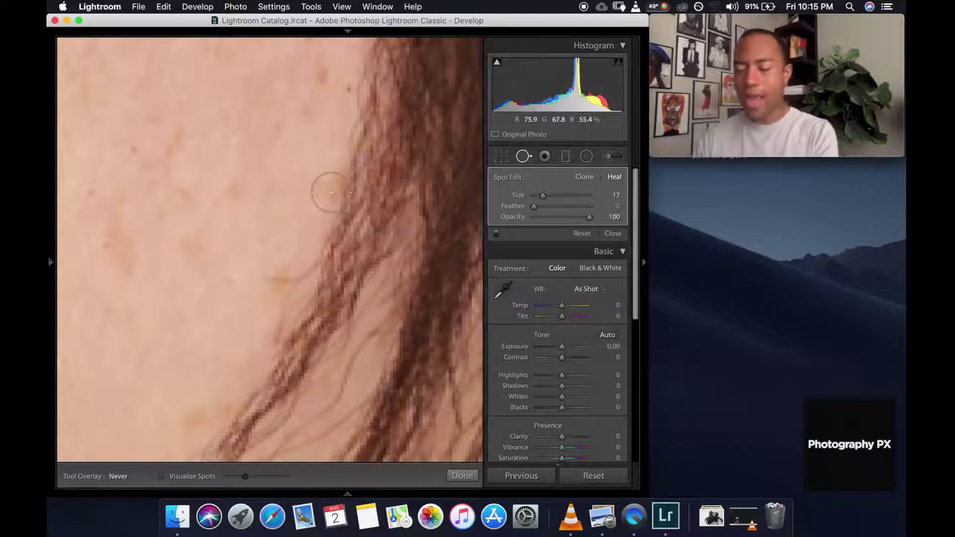
{"action": "scroll", "coordinate": [326, 189], "scroll_direction": "up", "scroll_amount": 3}
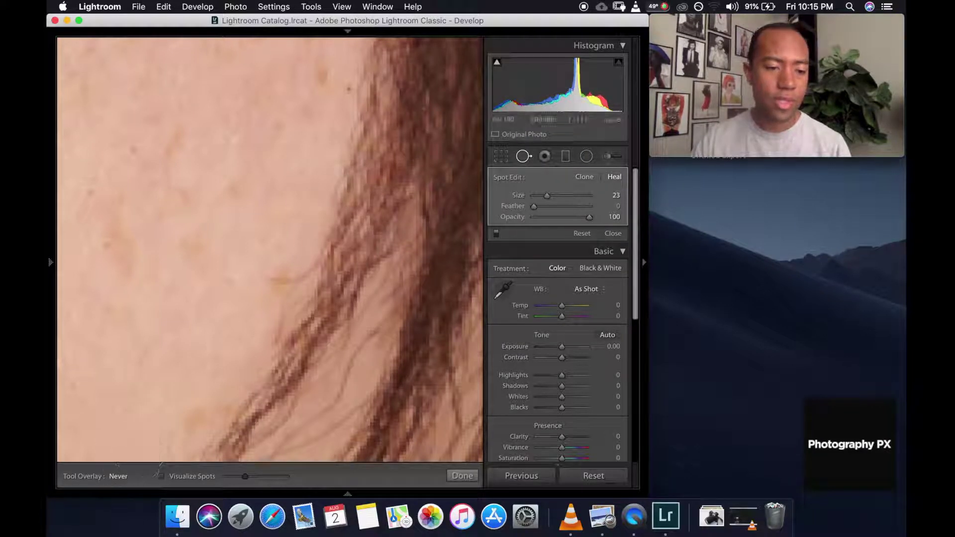
With the tool overlay set to Always, move the source of the spot closest to the hair up along the hairline and set its feather to 41.
{"action": "left_click", "coordinate": [126, 478]}
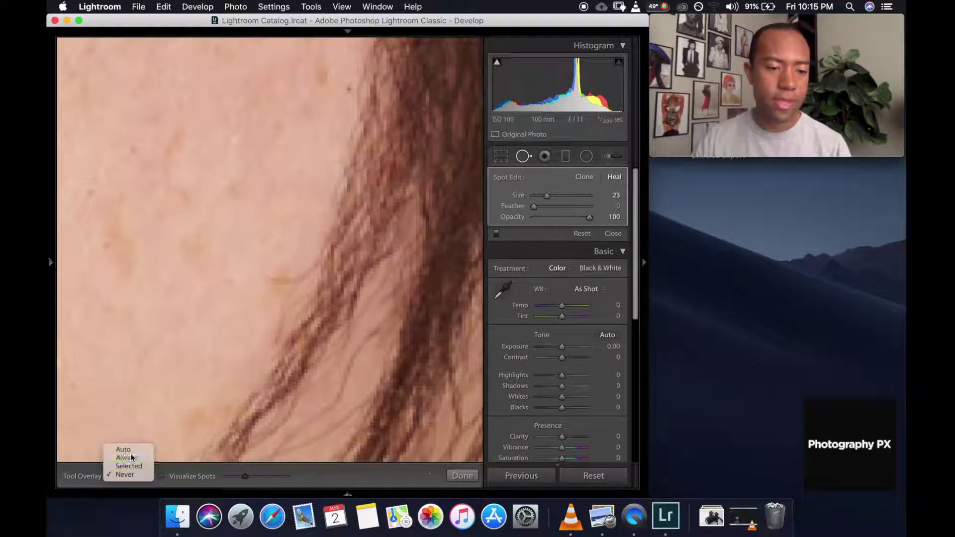
{"action": "left_click", "coordinate": [125, 478]}
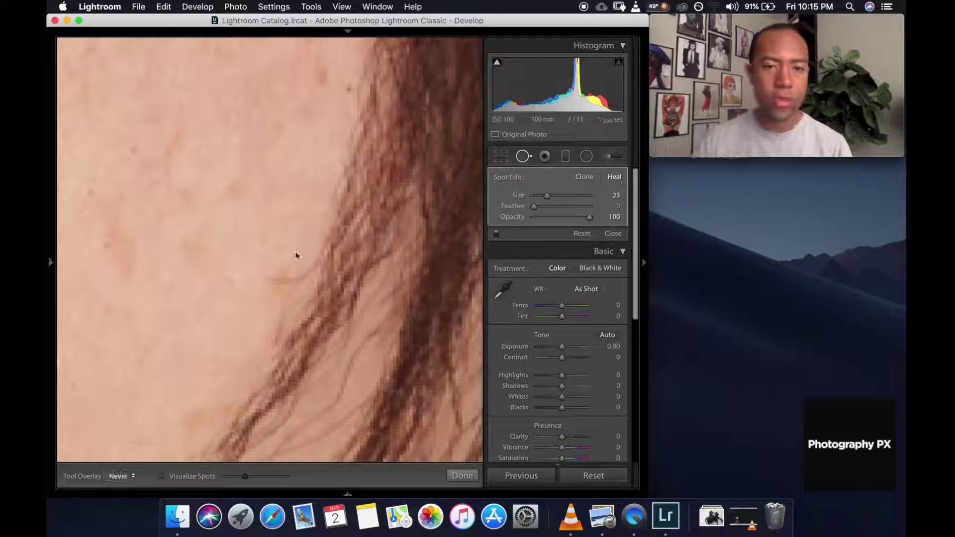
{"action": "left_click", "coordinate": [336, 187]}
{"action": "mouse_move", "coordinate": [358, 134]}
{"action": "left_mouse_down"}
{"action": "mouse_move", "coordinate": [369, 85]}
{"action": "mouse_move", "coordinate": [384, 86]}
{"action": "mouse_move", "coordinate": [358, 77]}
{"action": "left_mouse_up"}
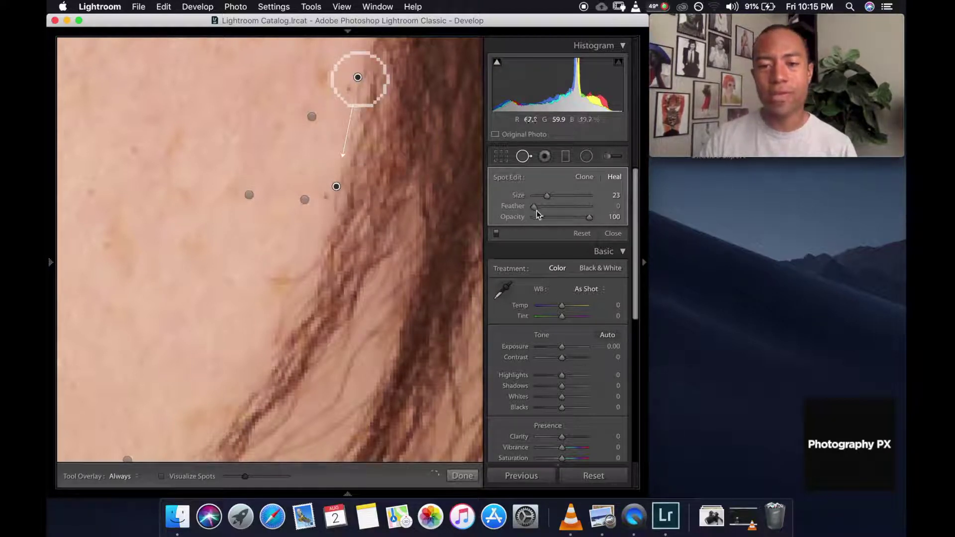
{"action": "mouse_move", "coordinate": [536, 207]}
{"action": "left_mouse_down"}
{"action": "mouse_move", "coordinate": [565, 207]}
{"action": "mouse_move", "coordinate": [558, 213]}
{"action": "left_mouse_up"}
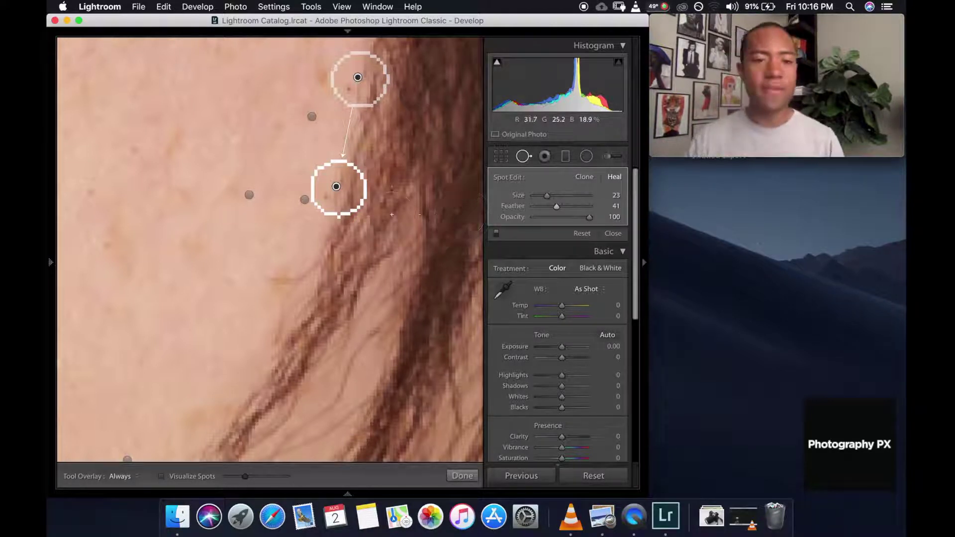
Select the healed cheek spot farther from the hair and move its source to the clear skin below it.
{"action": "left_click", "coordinate": [304, 200]}
{"action": "left_click", "coordinate": [249, 195]}
{"action": "mouse_move", "coordinate": [212, 204]}
{"action": "left_mouse_down"}
{"action": "mouse_move", "coordinate": [199, 204]}
{"action": "mouse_move", "coordinate": [217, 312]}
{"action": "mouse_move", "coordinate": [224, 292]}
{"action": "left_mouse_up"}
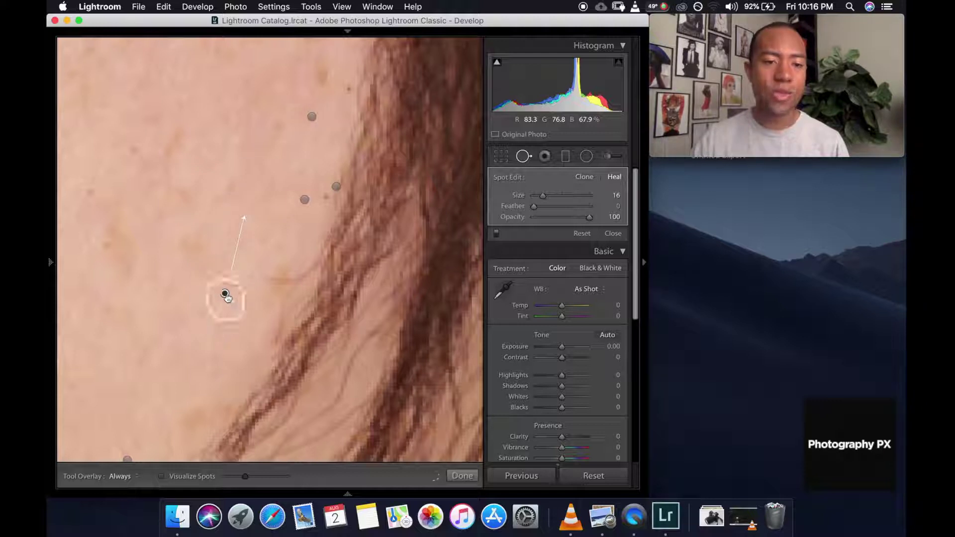